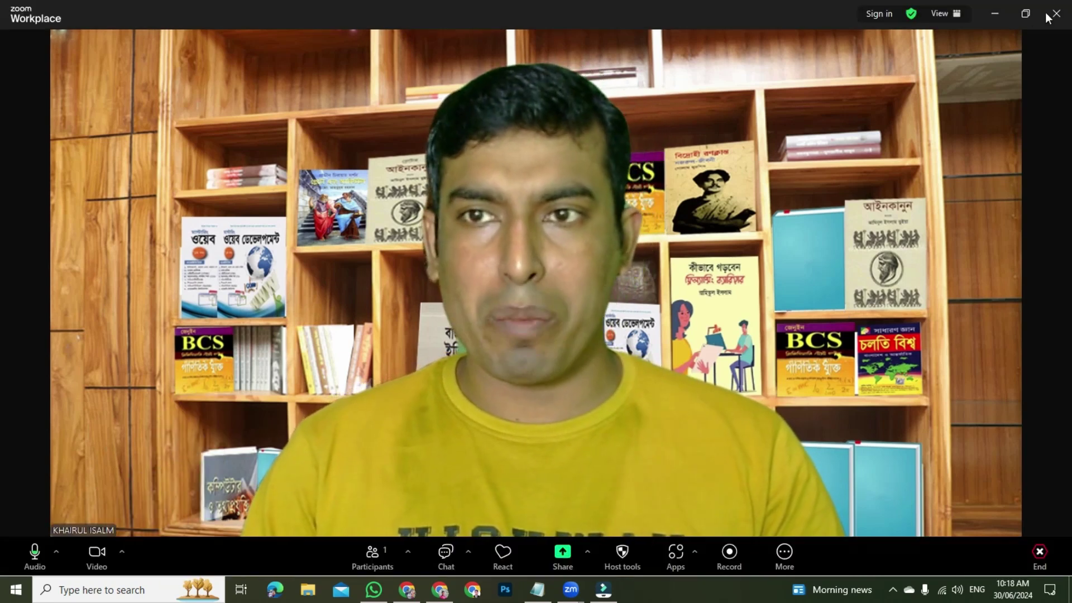
left_click(995, 14)
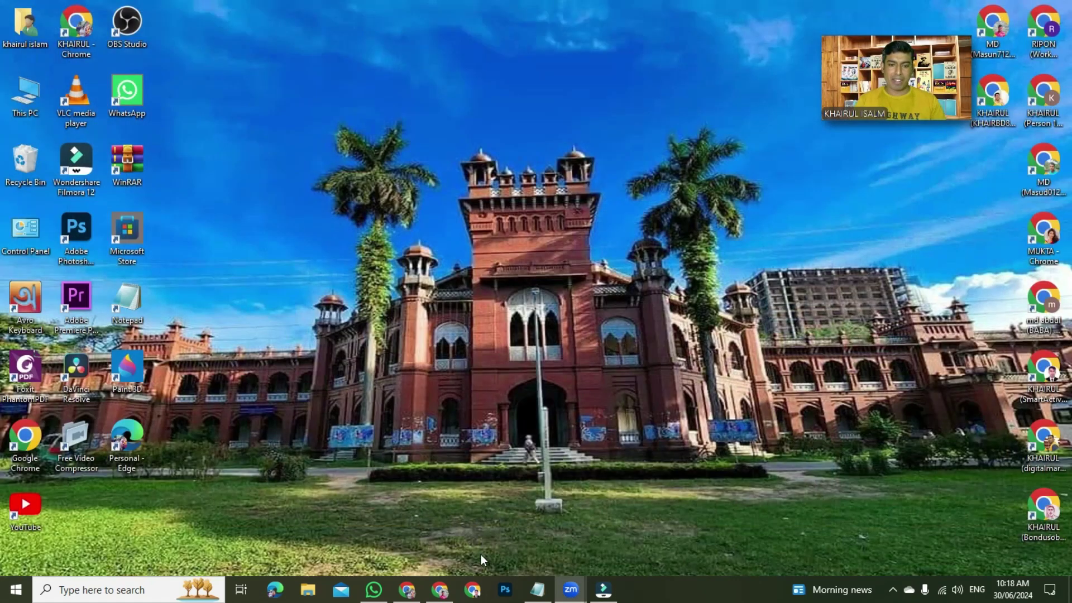
left_click(473, 590)
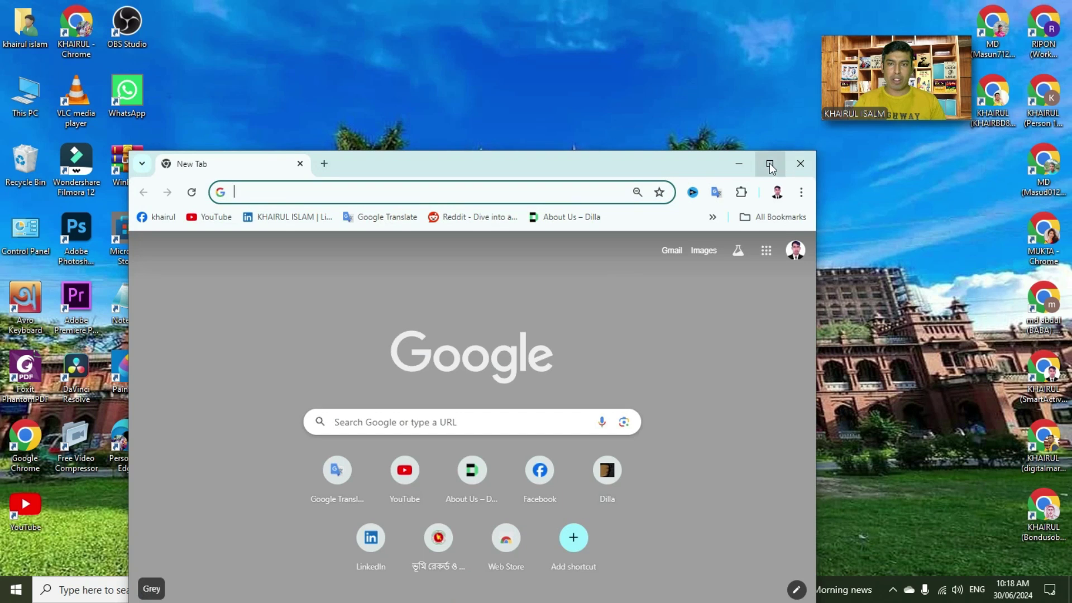
left_click(770, 163)
left_click(466, 273)
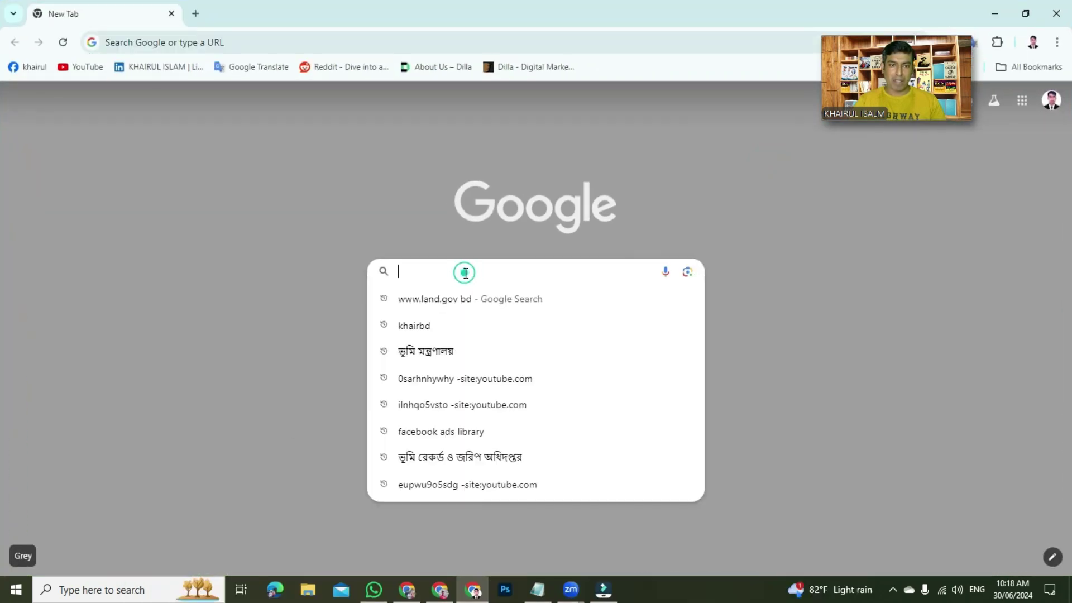
type("www.land.gov bd")
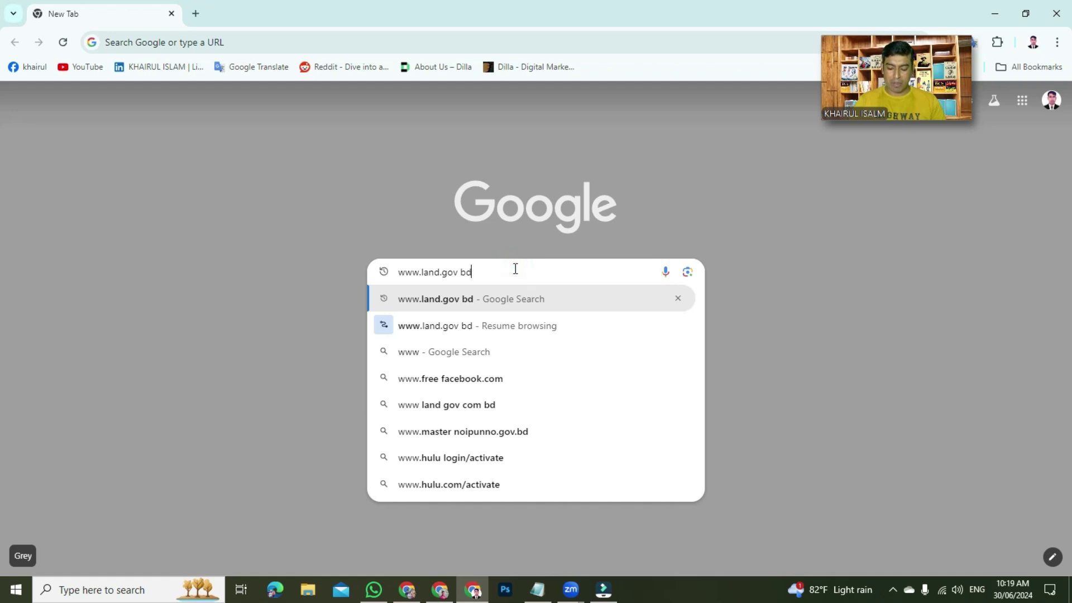
key("Return")
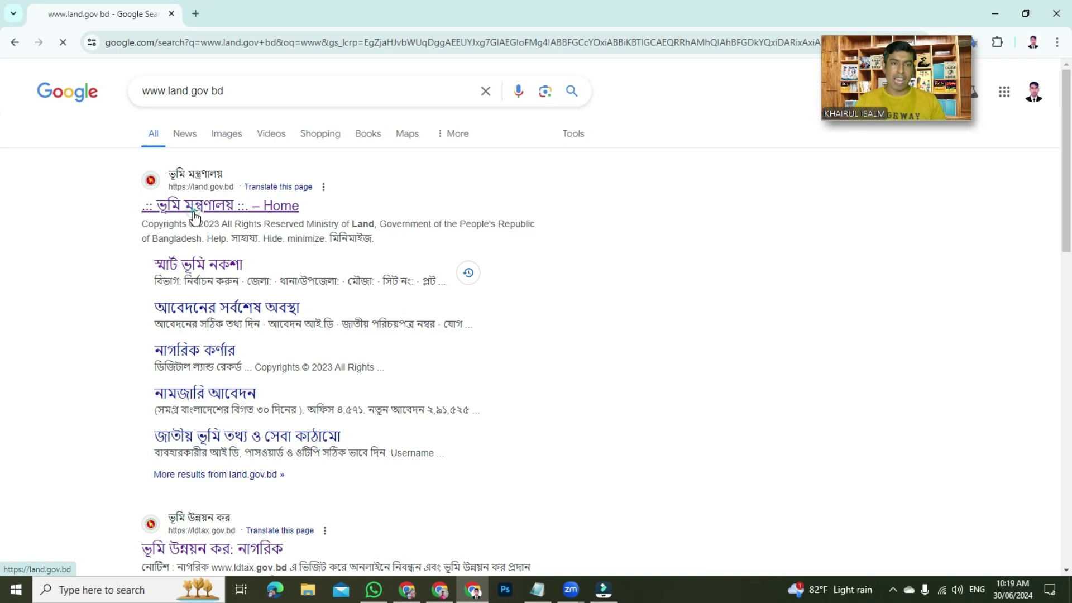
Open the ভূমি মন্ত্রণালয় home page from the search results and go to its স্মার্ট ভূমি রেকর্ড ও ম্যাপ service.
left_click(194, 208)
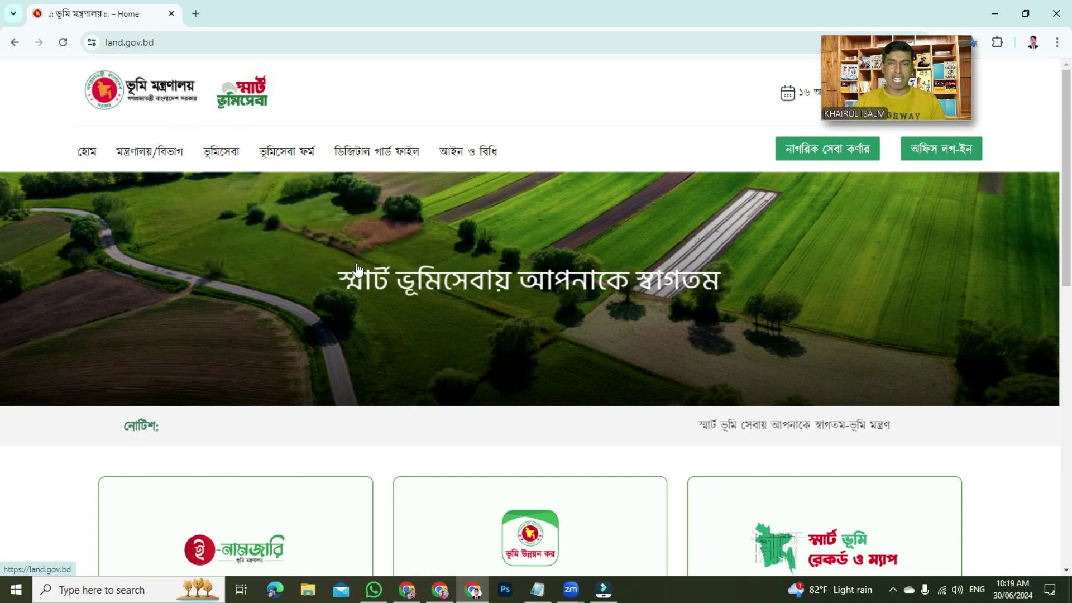
left_click(330, 285)
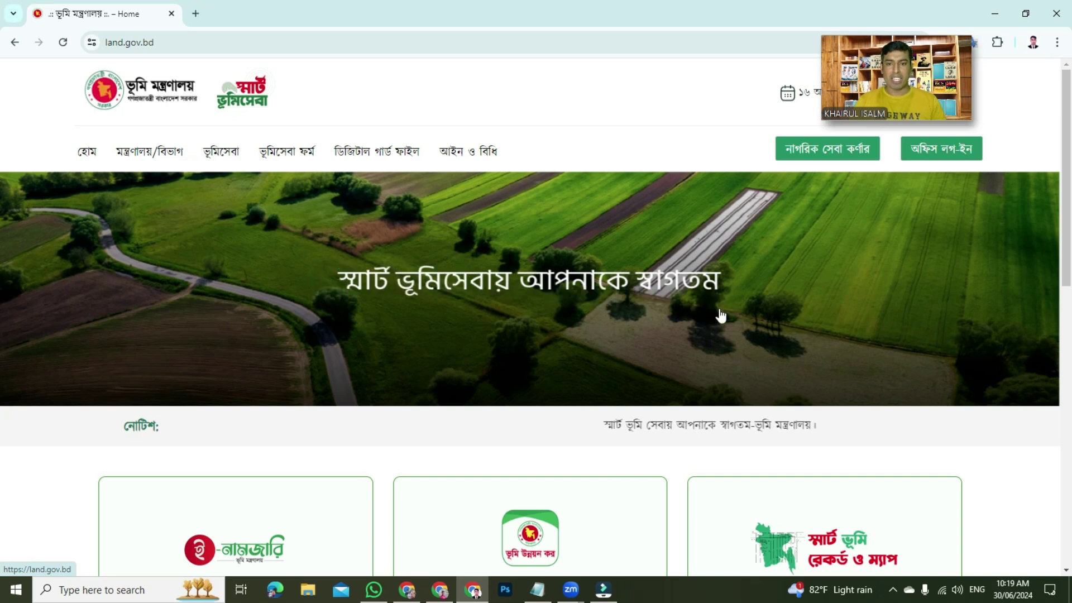
scroll(670, 321, "down", 3)
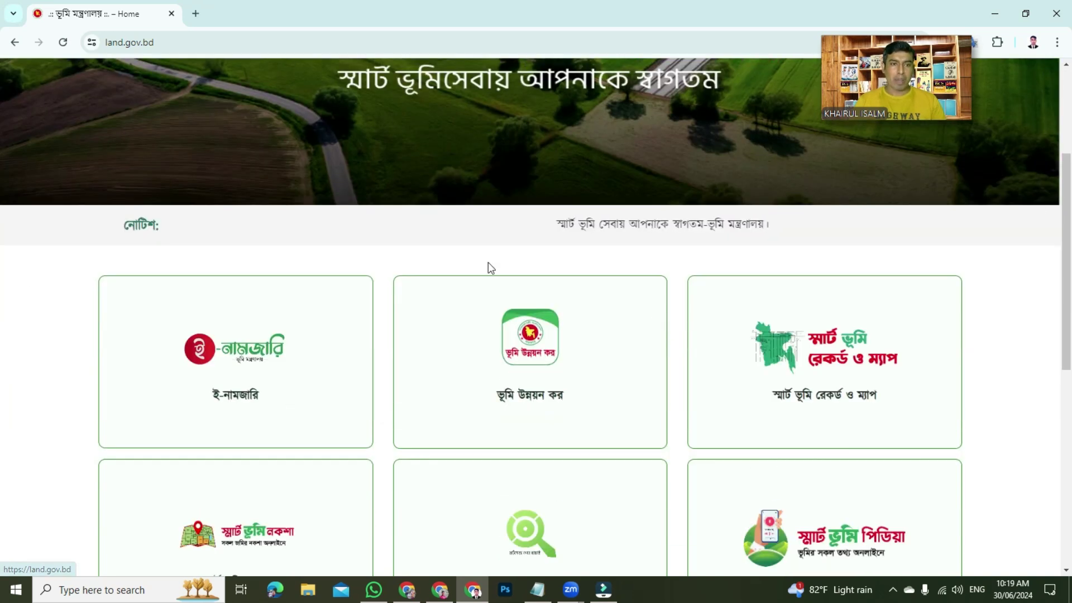
scroll(521, 230, "down", 2)
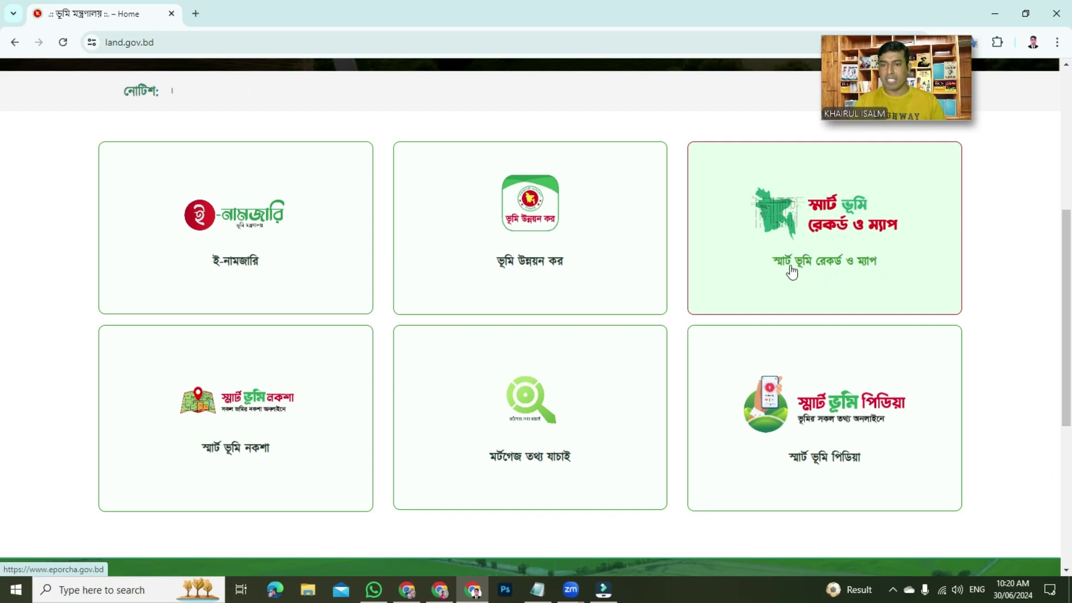
left_click(843, 267)
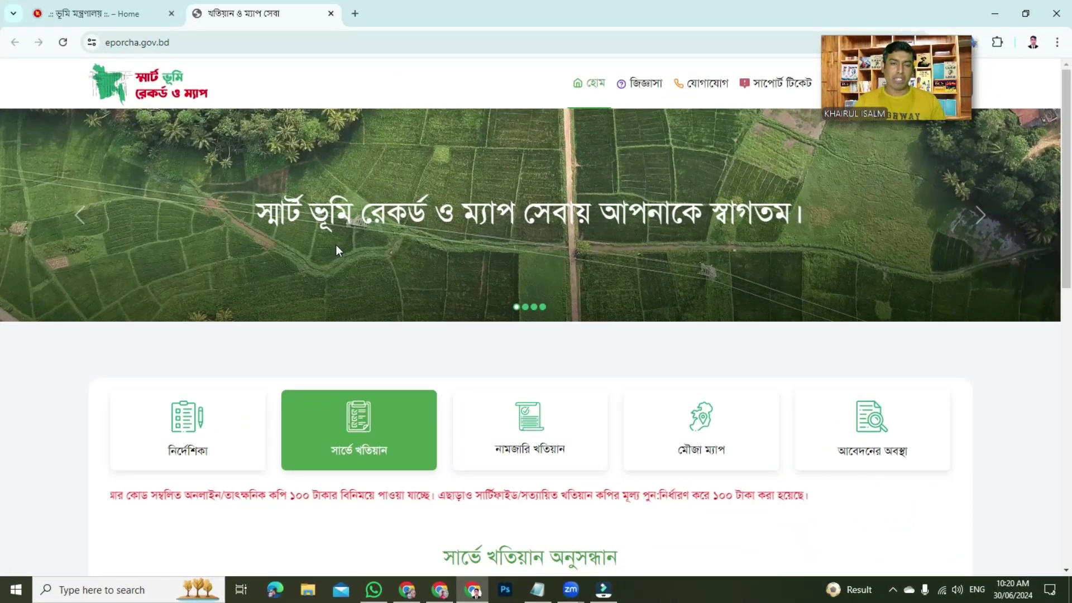
Open the মৌজা ম্যাপ search and select ঢাকা as the division.
scroll(348, 240, "down", 1)
scroll(349, 245, "down", 1)
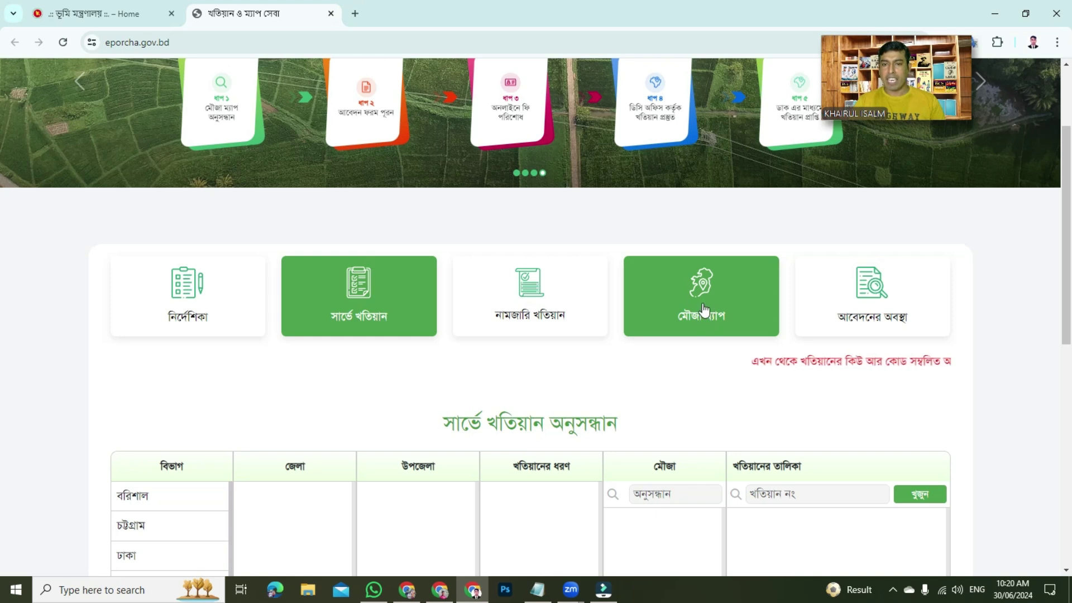
left_click(699, 316)
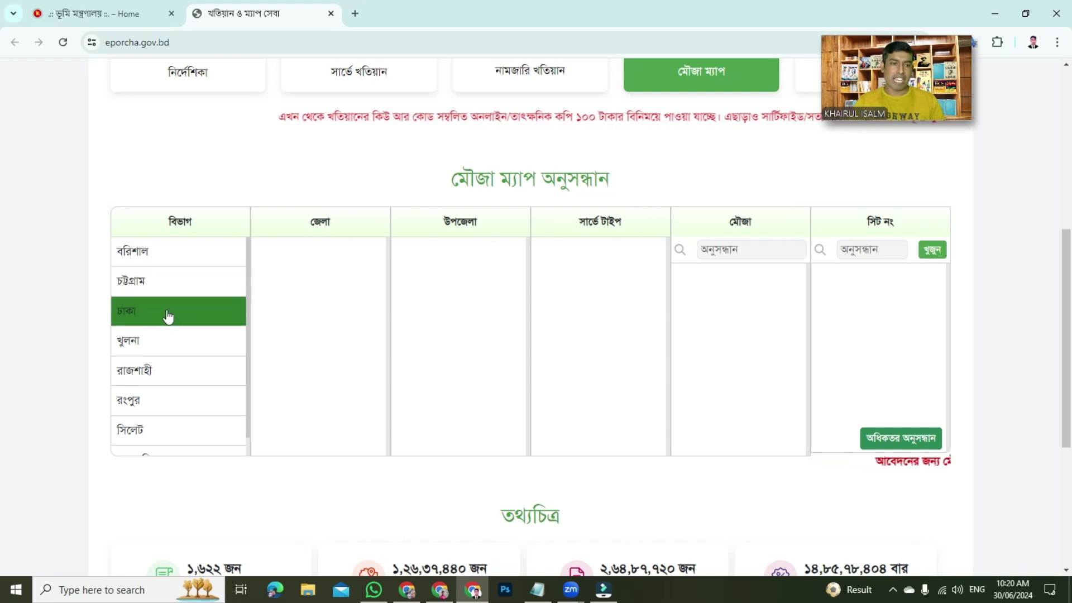
left_click(127, 313)
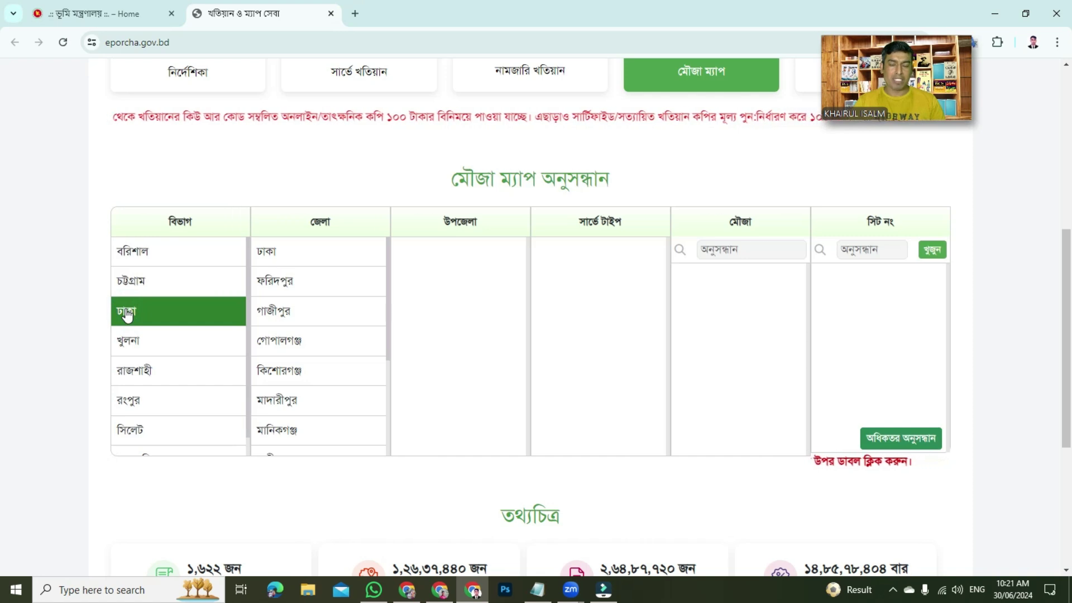
mouse_move(388, 291)
left_mouse_down()
mouse_move(387, 411)
mouse_move(395, 279)
left_mouse_up()
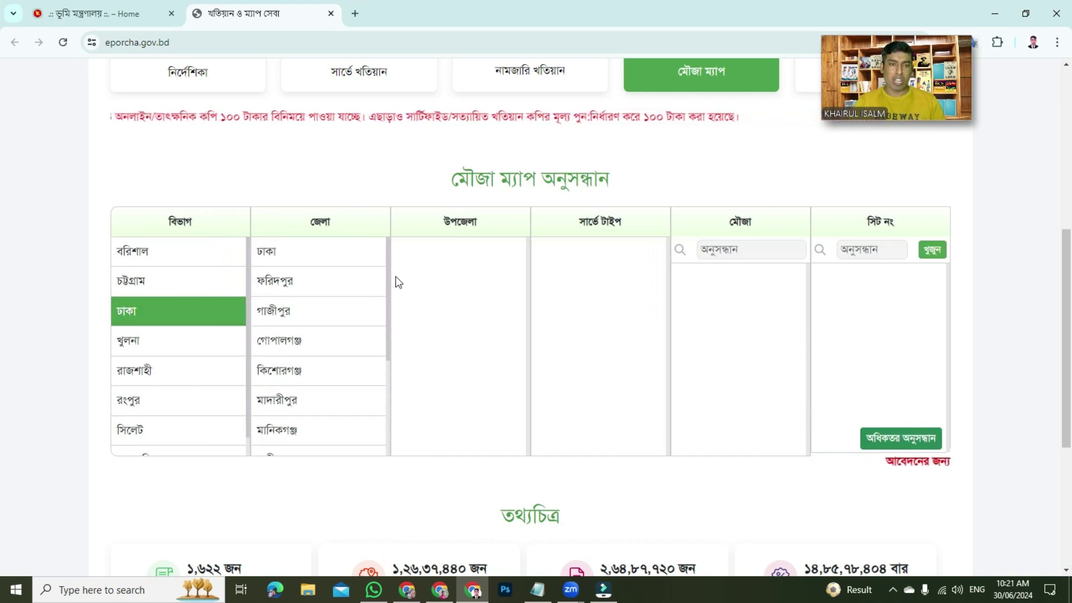
Choose ঢাকা as the district, ডেমরা as the upazila and আরএস as the survey type.
left_click(304, 258)
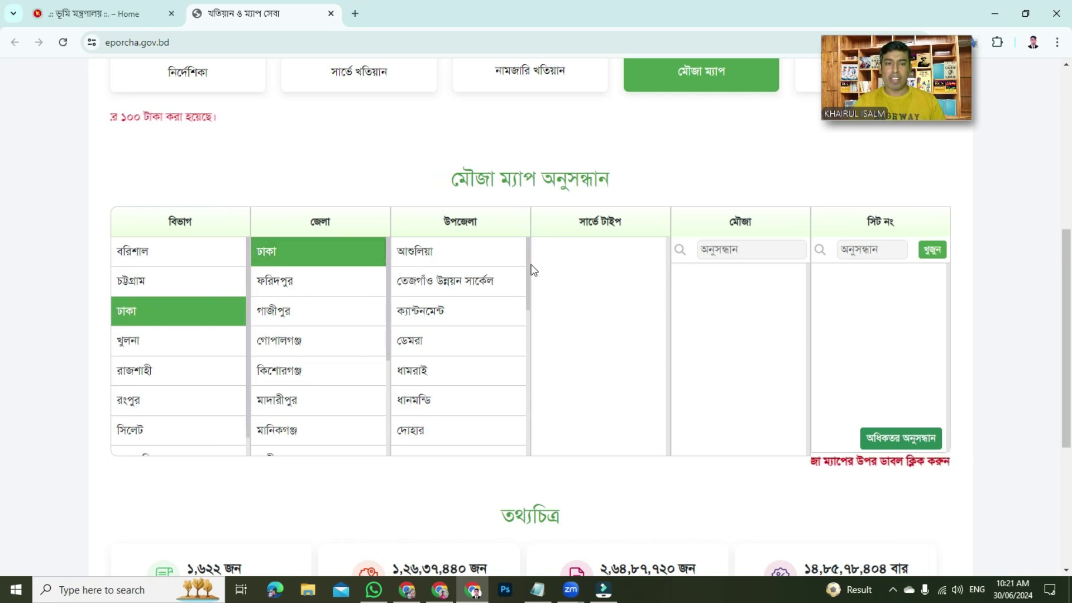
left_click(414, 344)
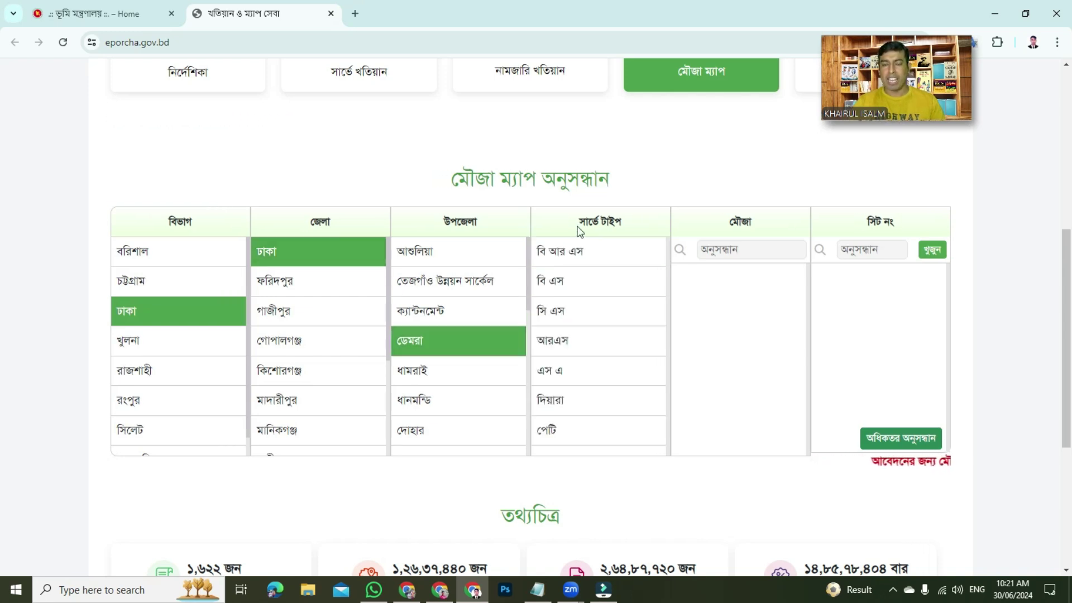
left_click(604, 309)
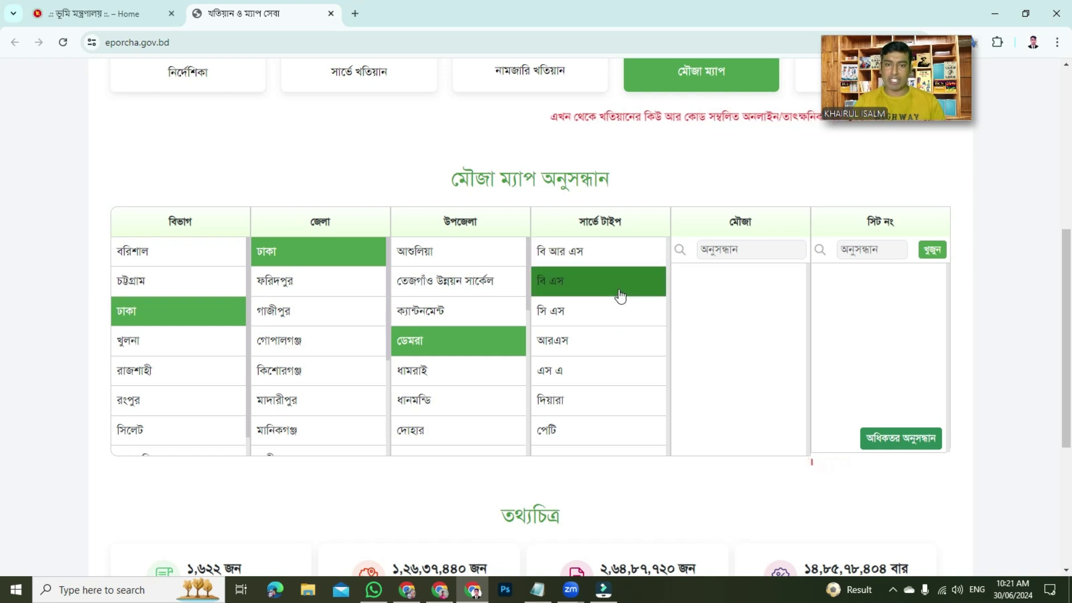
left_click(604, 264)
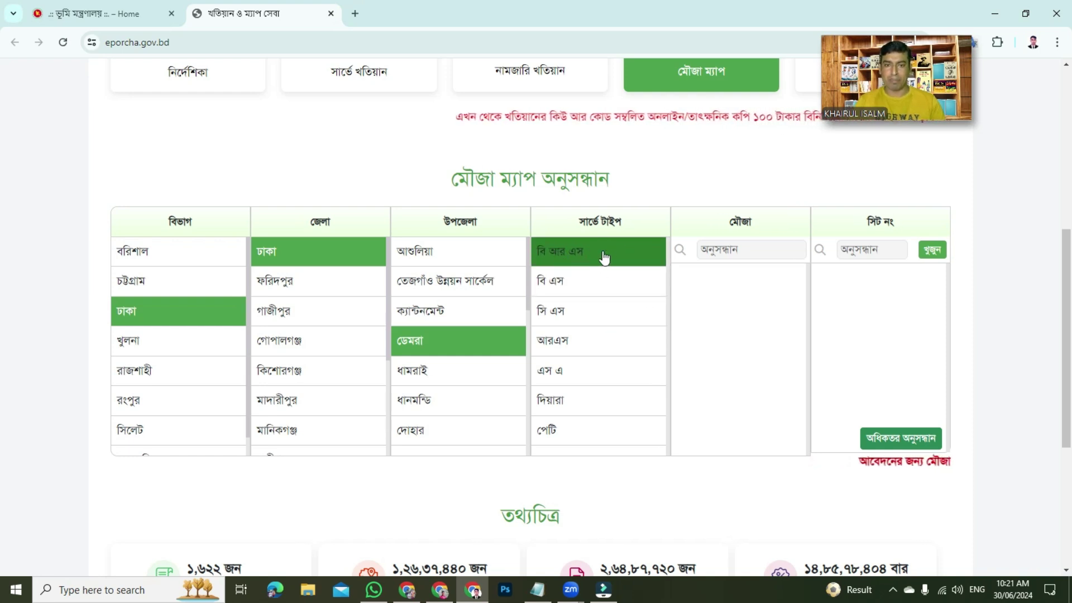
left_click(567, 343)
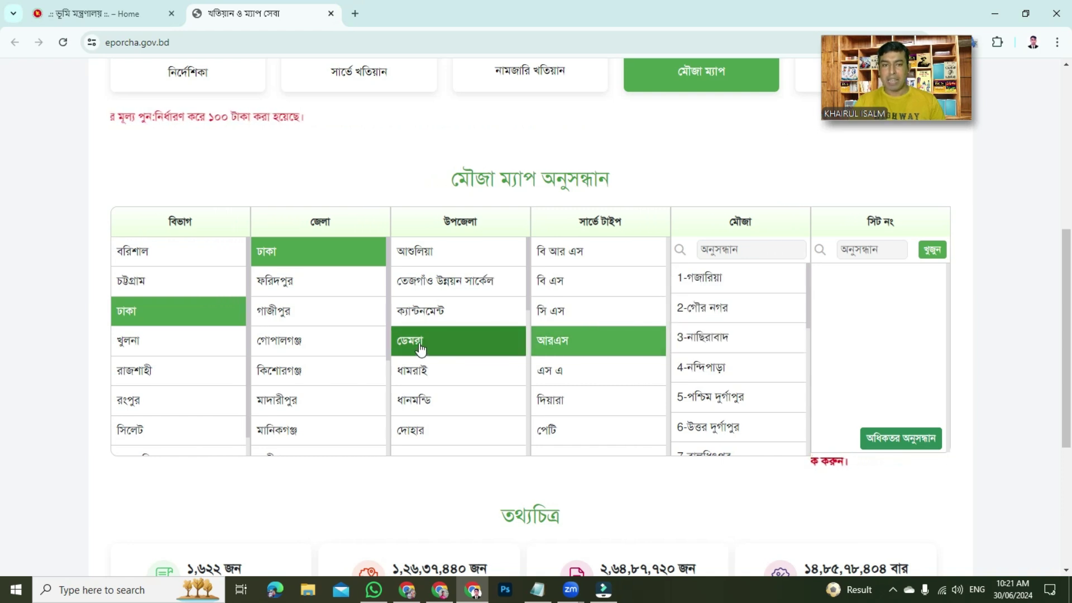
Select mouza 4-নন্দিপাড়া, open sheet ৫ and start the application for that map.
left_click(716, 373)
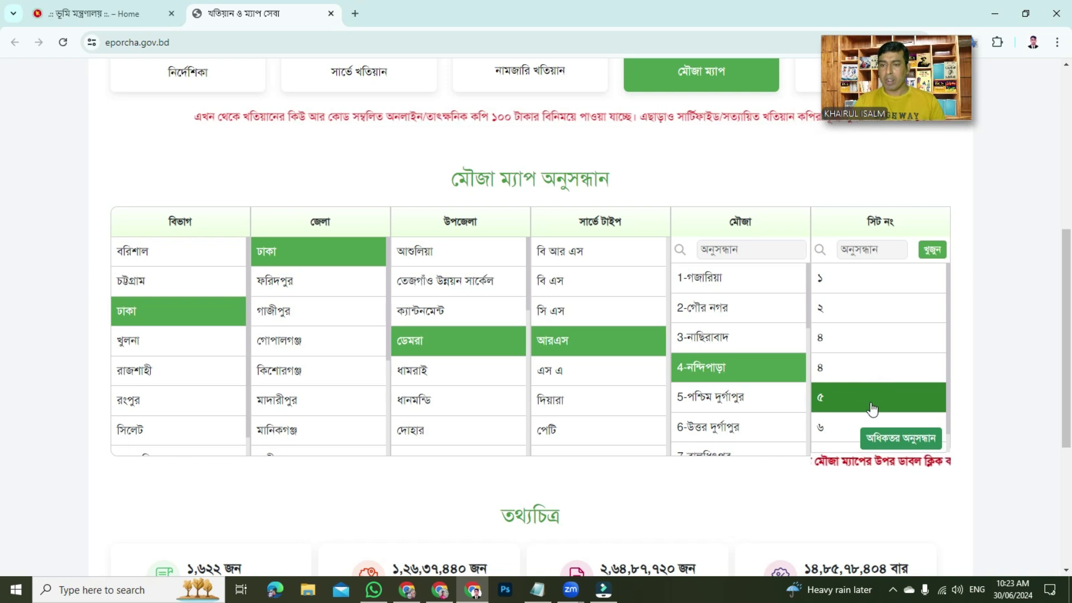
double_click(893, 397)
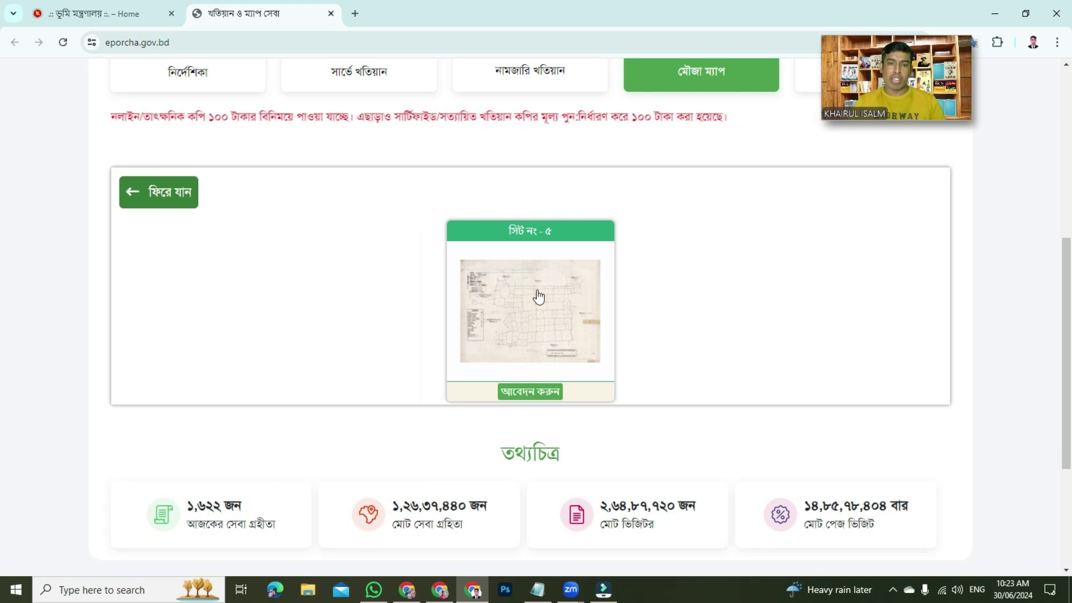
left_click(538, 399)
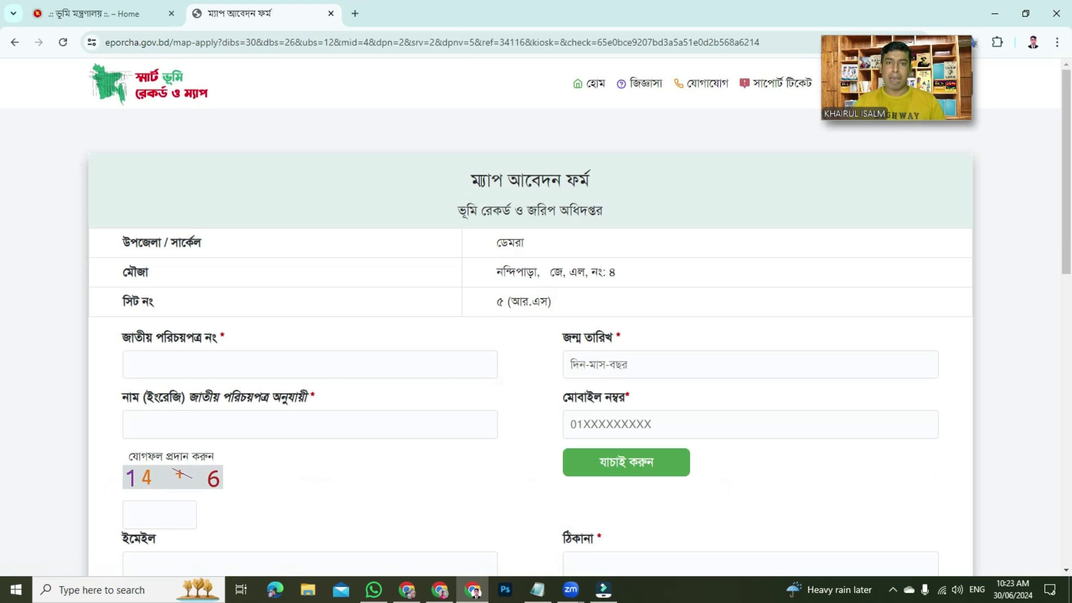
Paste the applicant's national ID number into the map application form and fill in the date of birth.
scroll(621, 213, "down", 2)
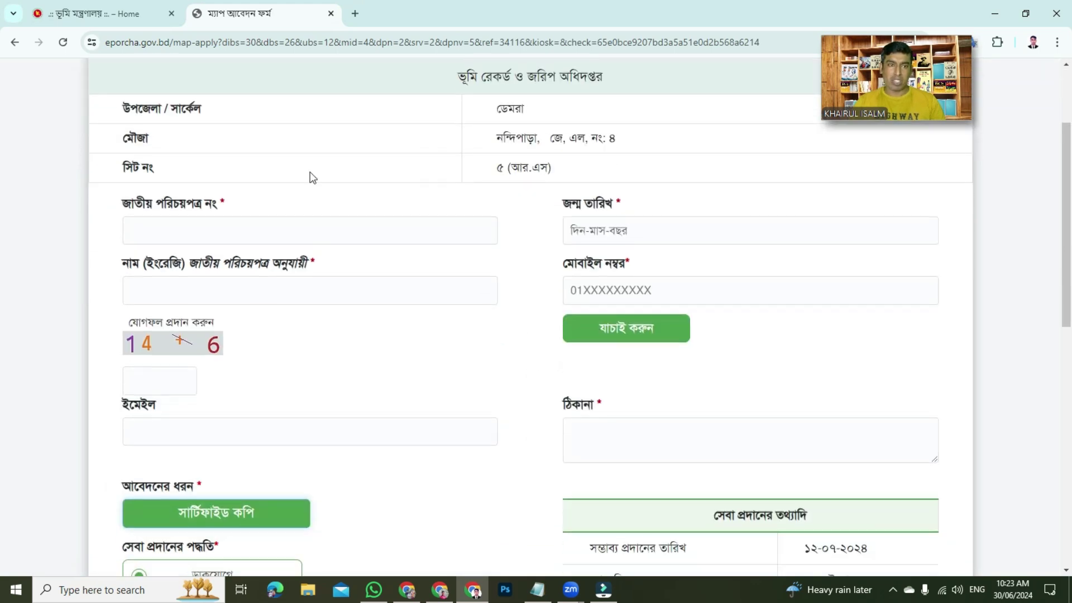
left_click(186, 230)
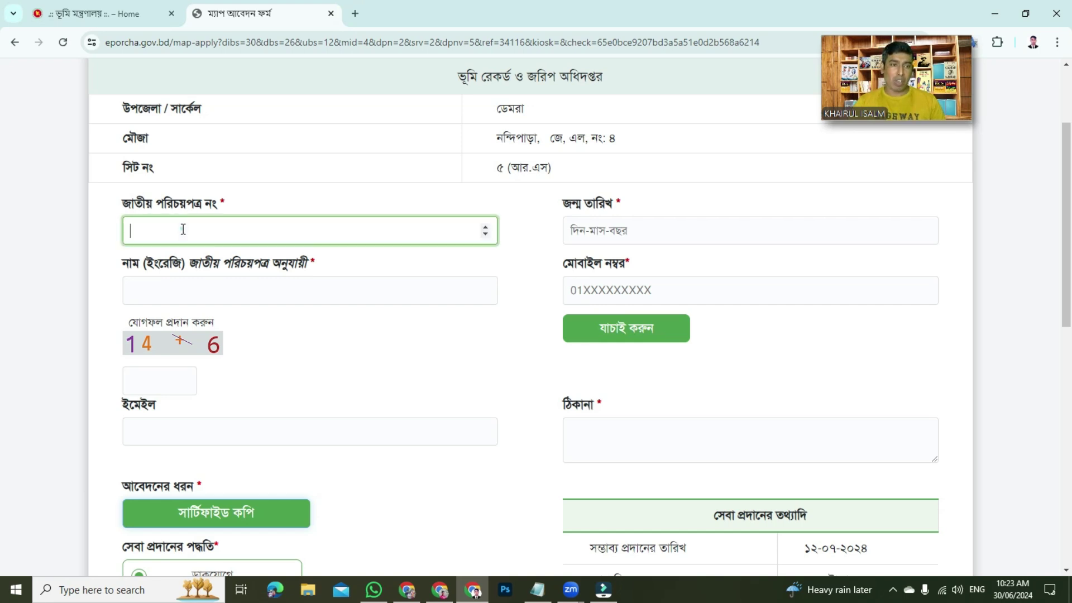
key("super+v")
key("Down")
key("Return")
left_click(597, 225)
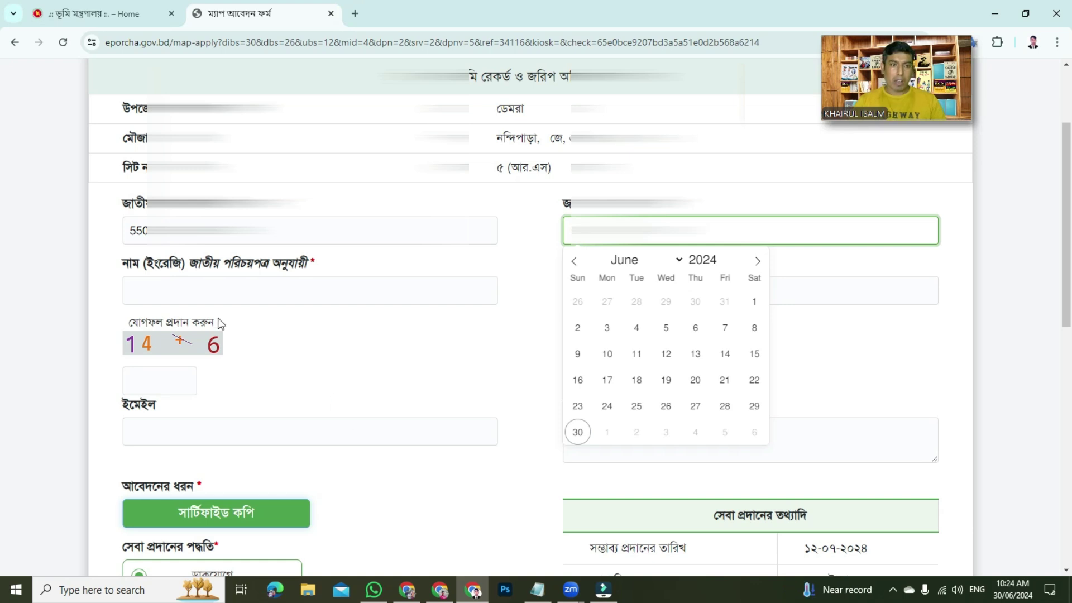
Enter the applicant's English name as on the national ID and fill in the mobile number.
left_click(228, 281)
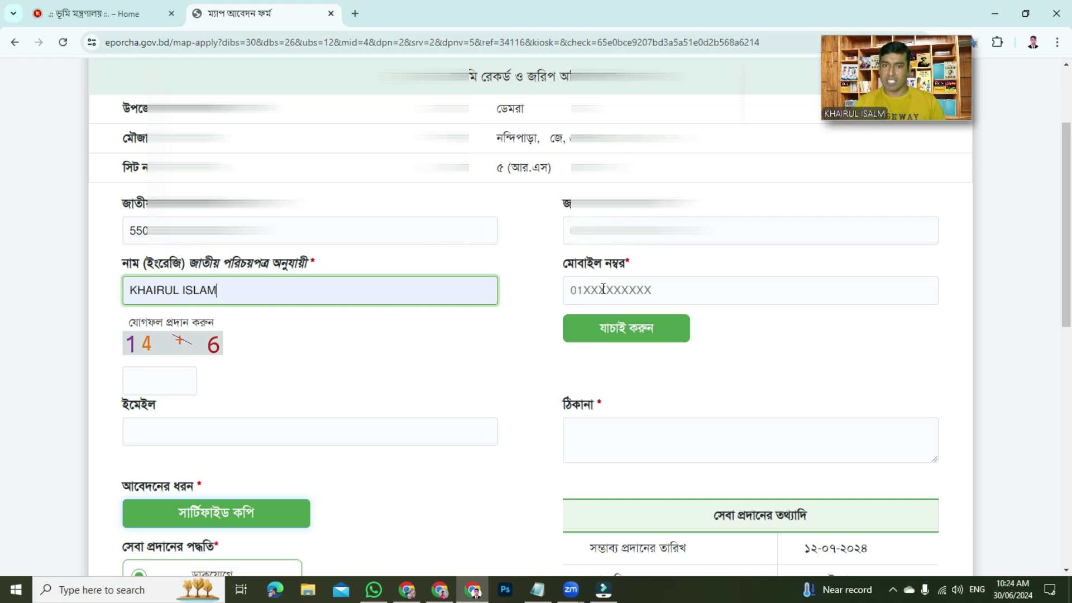
left_click(603, 289)
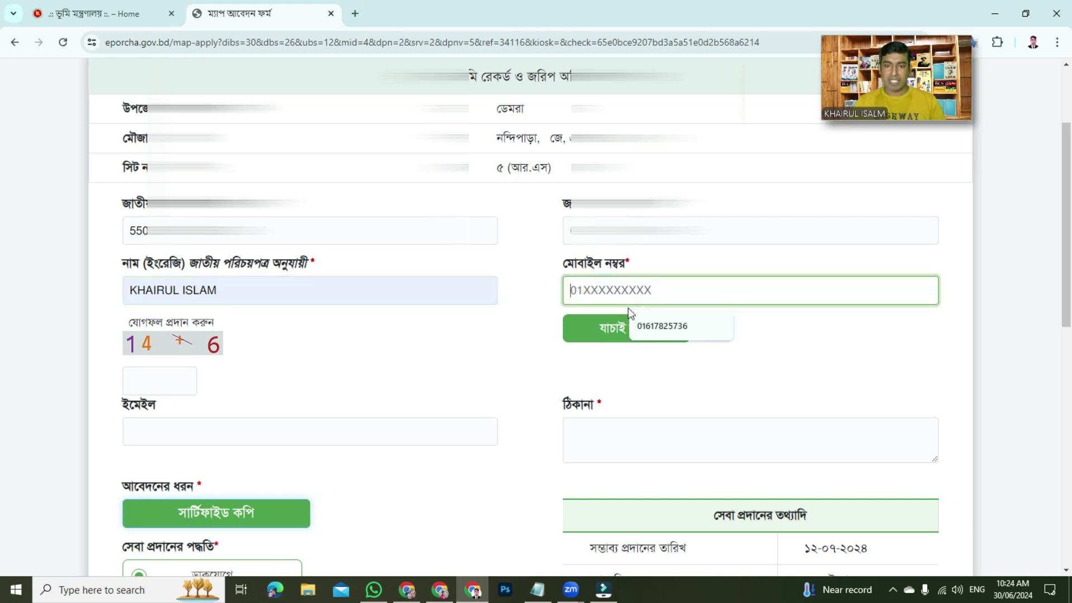
left_click(662, 326)
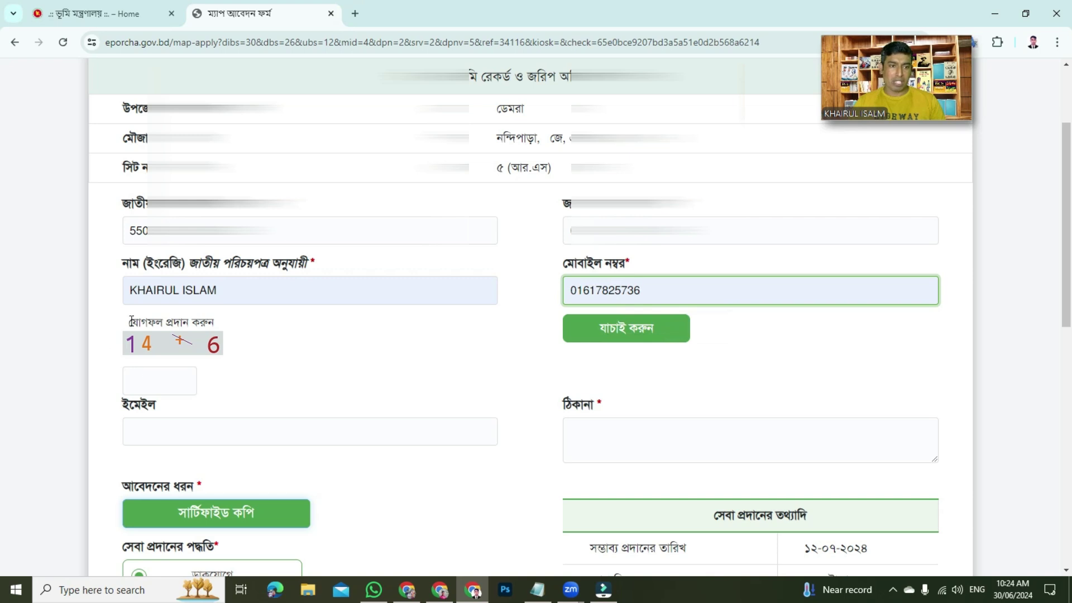
Answer the sum challenge with 20, verify the applicant's identity details and dismiss the resulting message.
left_click_drag(131, 322, 252, 328)
left_click(161, 379)
type("20")
left_click(623, 334)
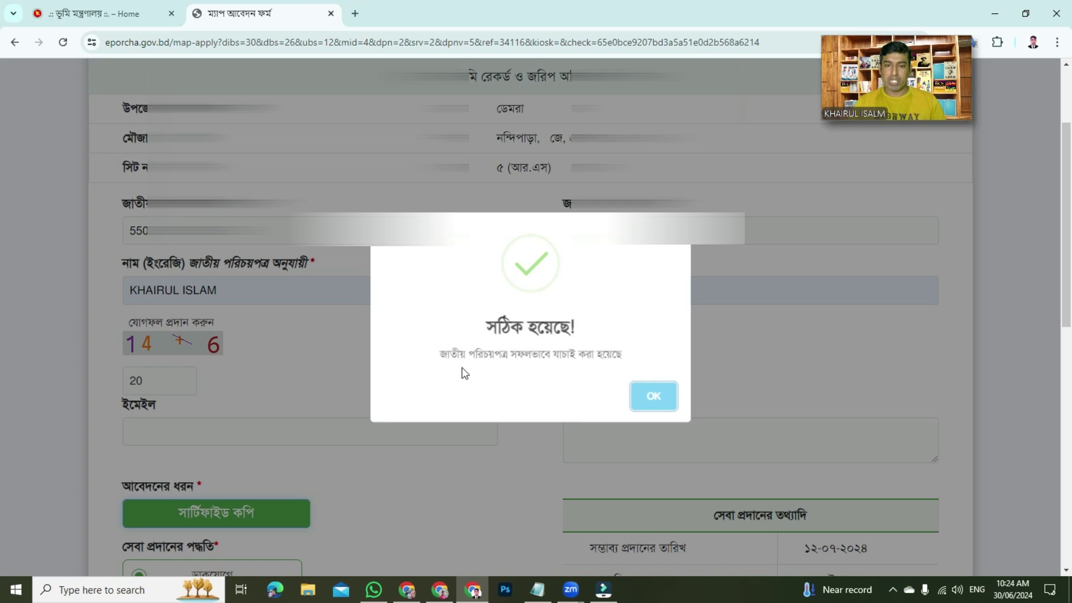
left_click(654, 400)
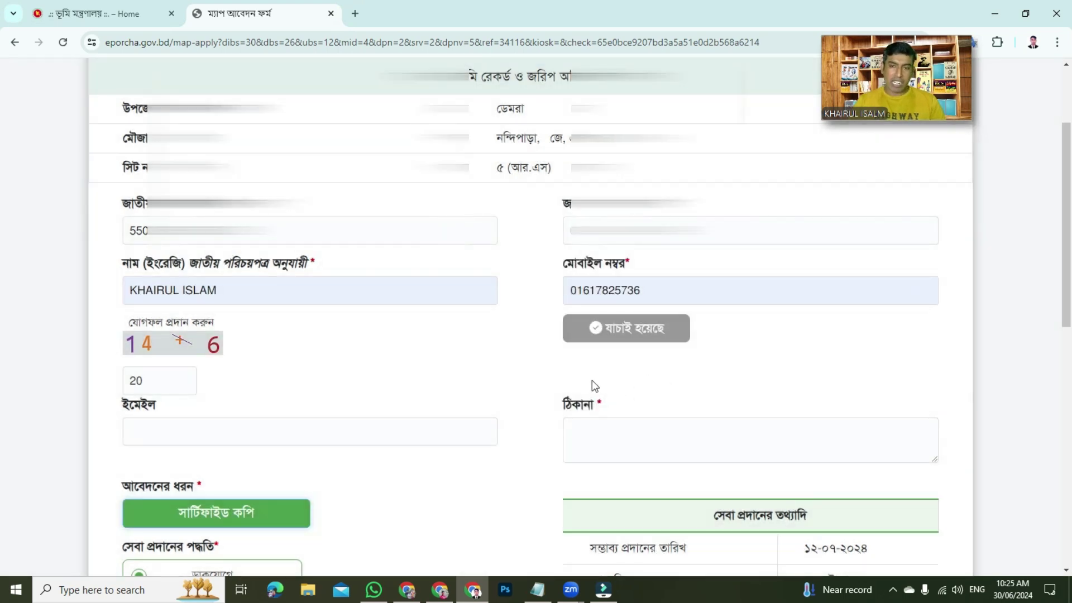
Leave the email field empty and paste the applicant's postal address from the clipboard history into the ঠিকানা field.
scroll(503, 342, "down", 2)
left_click(211, 229)
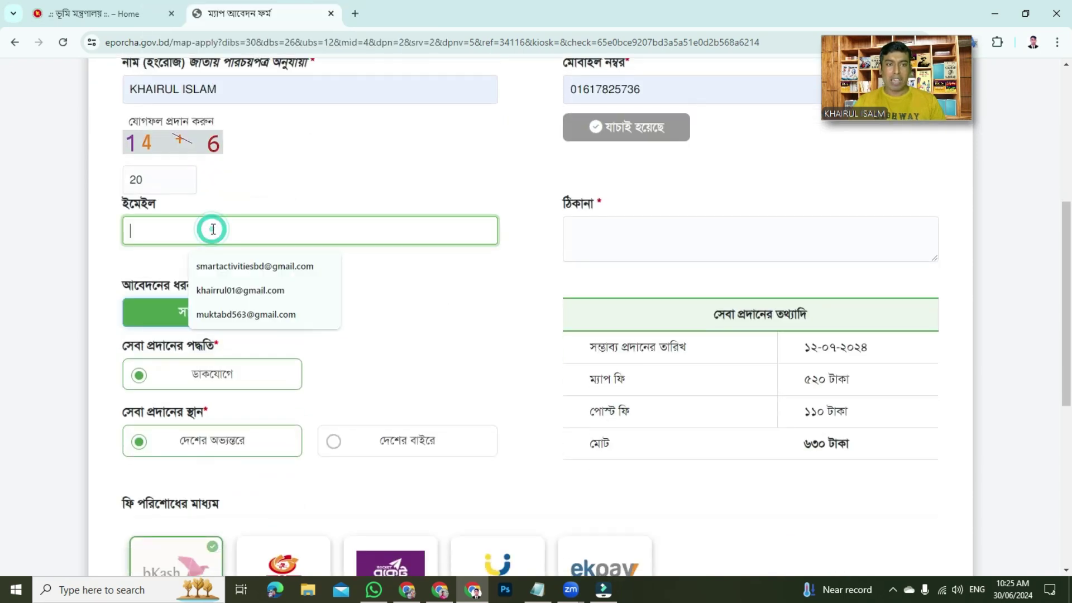
left_click(436, 189)
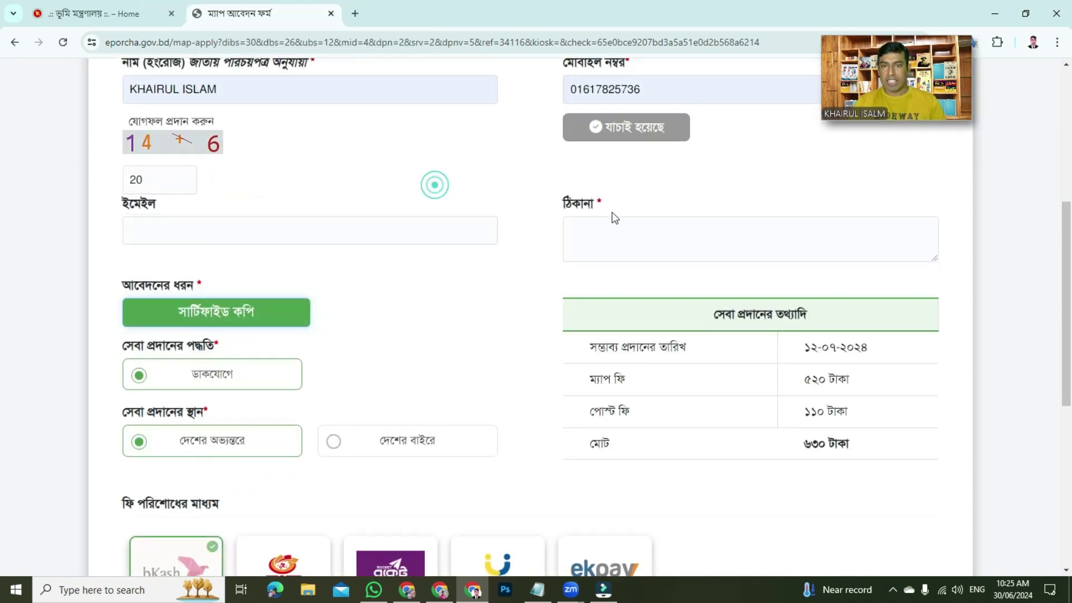
left_click(599, 240)
key("super+v")
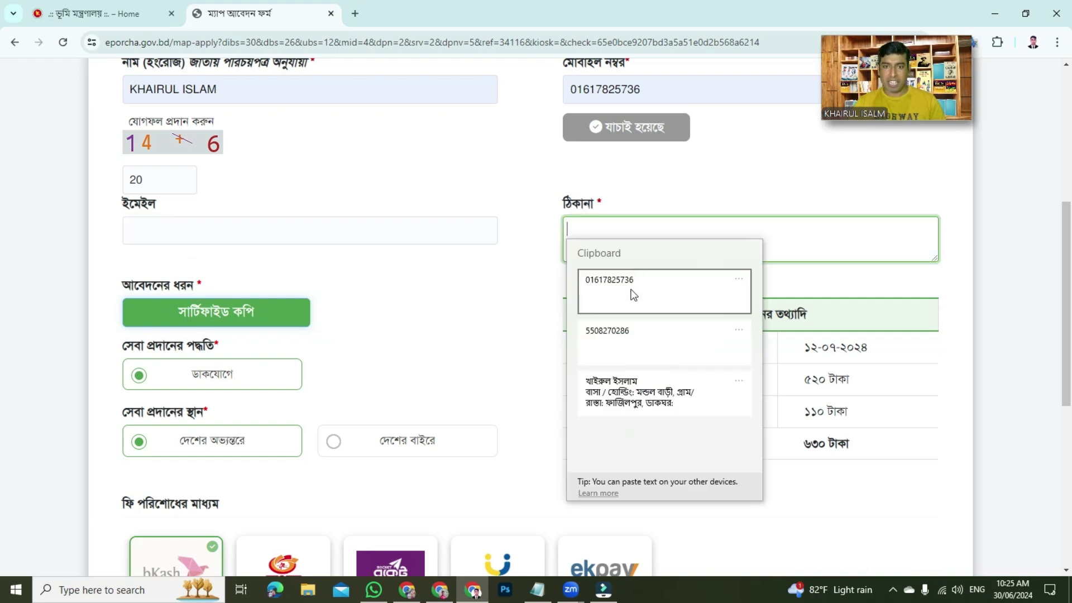
left_click(627, 397)
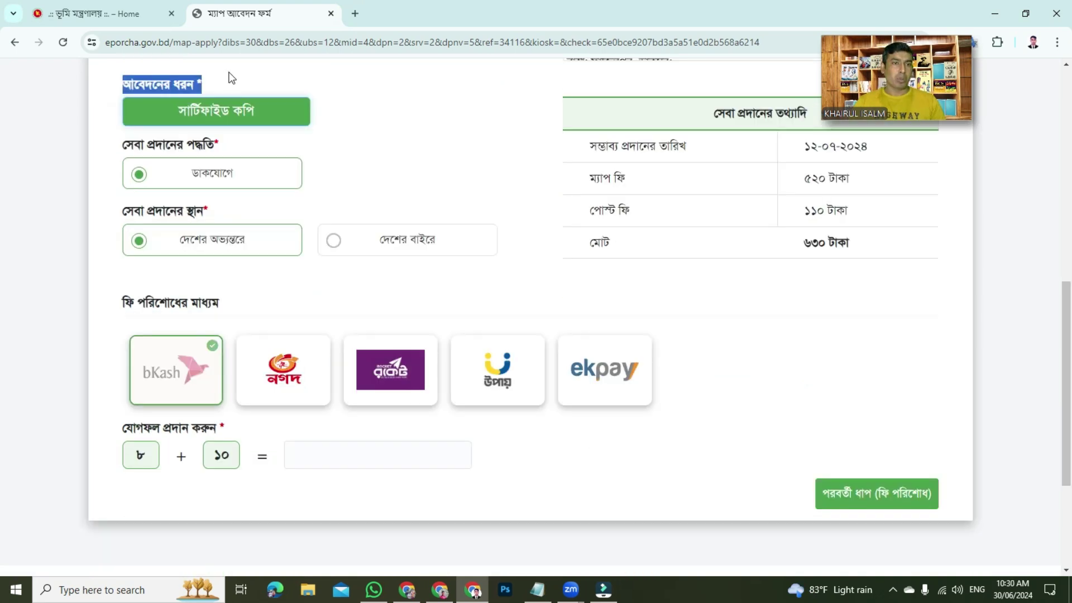
left_click(231, 79)
left_click_drag(115, 81, 237, 86)
left_click(237, 86)
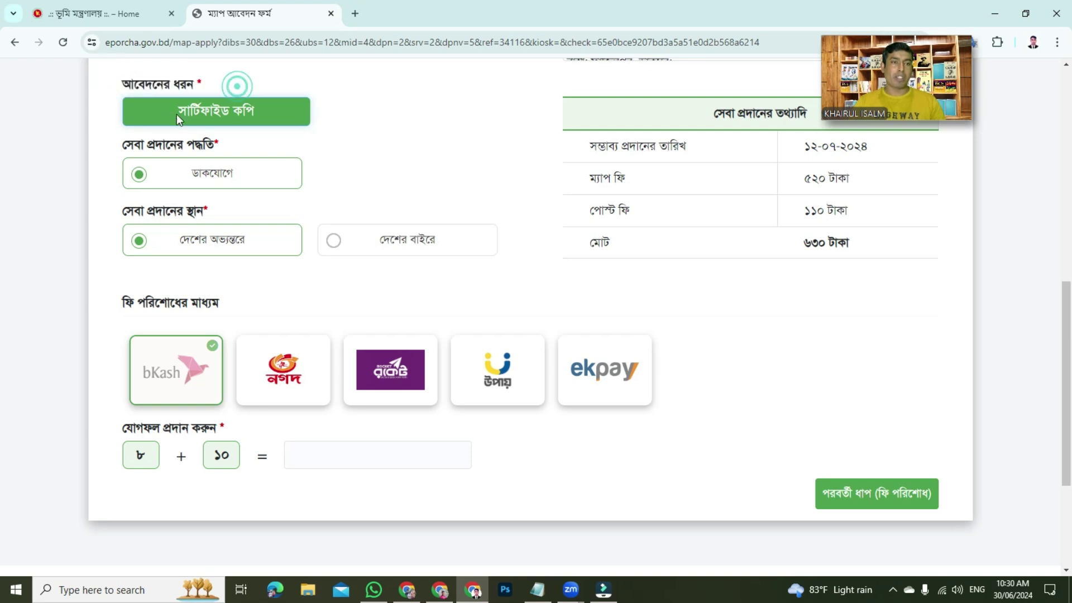
Check that the application type is সার্টিফাইড কপি and the delivery method is ডাকযোগে, and find the delivery location setting.
left_click_drag(176, 111, 270, 109)
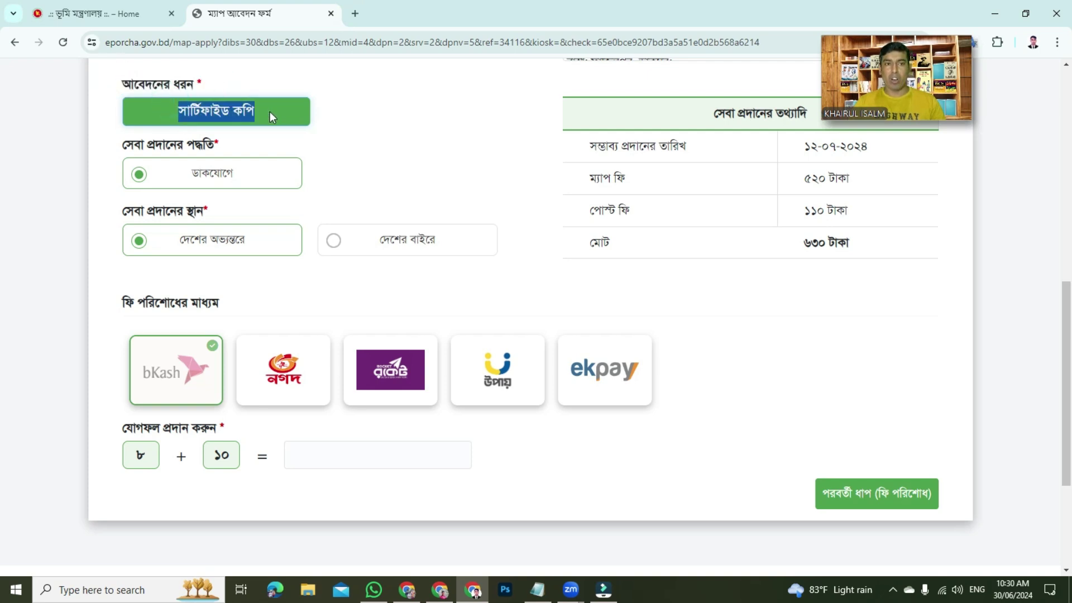
left_click(262, 134)
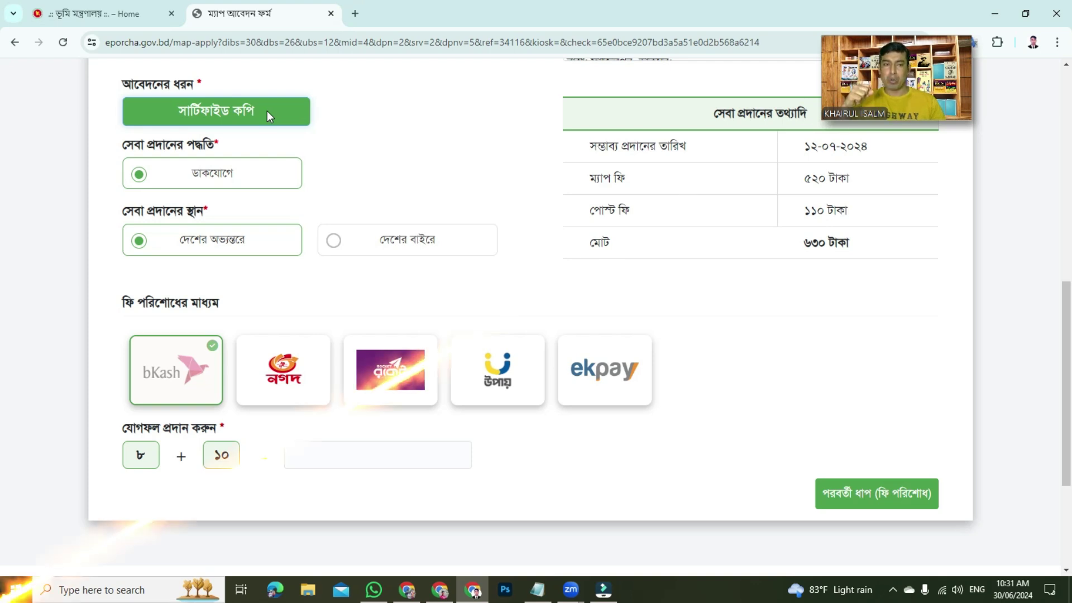
left_click(267, 110)
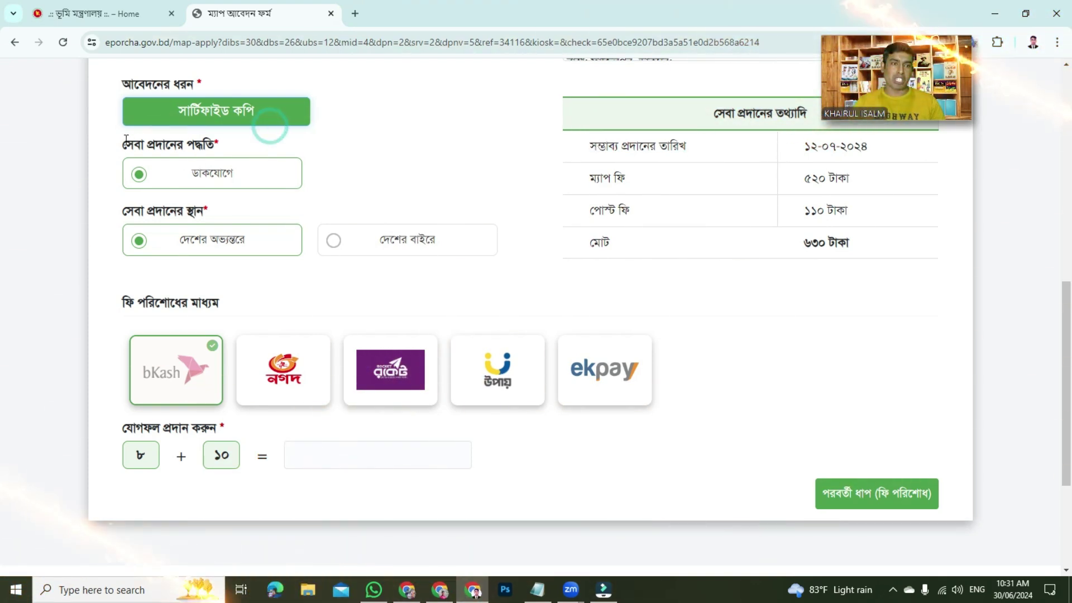
double_click(182, 172)
left_click(262, 172)
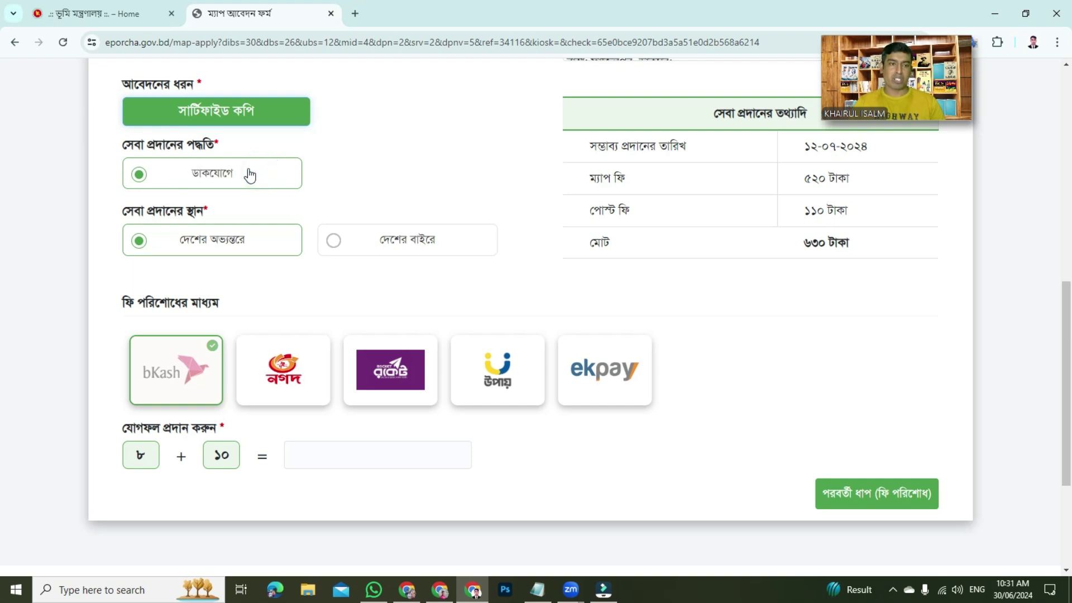
left_click_drag(119, 216, 220, 216)
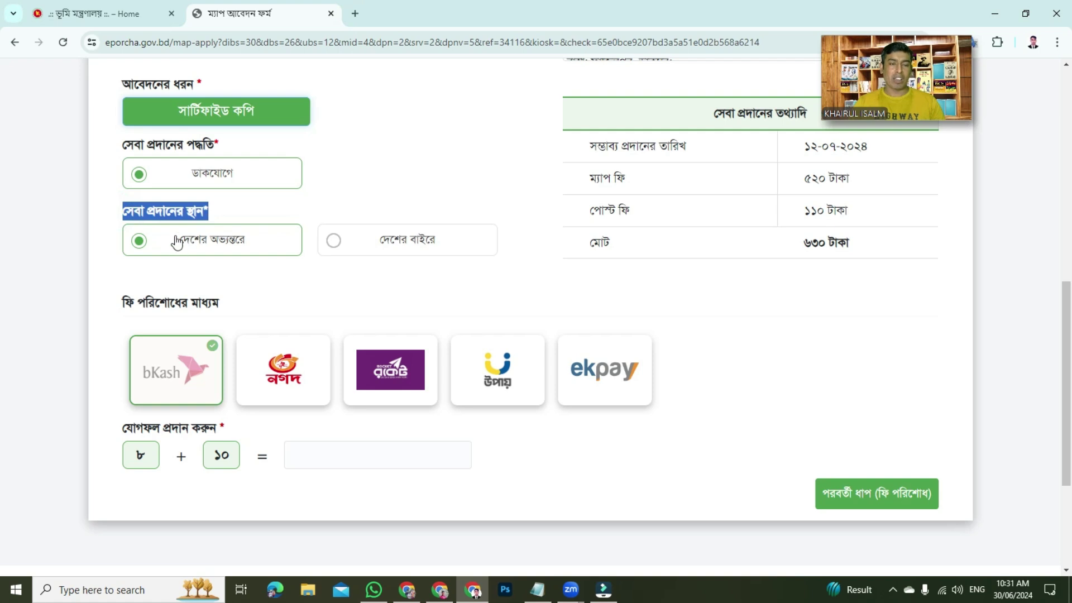
Try the delivery location দেশের বাইরে with কানাডা as the country to compare fees, and return to দেশের অভ্যন্তরে.
left_click(331, 246)
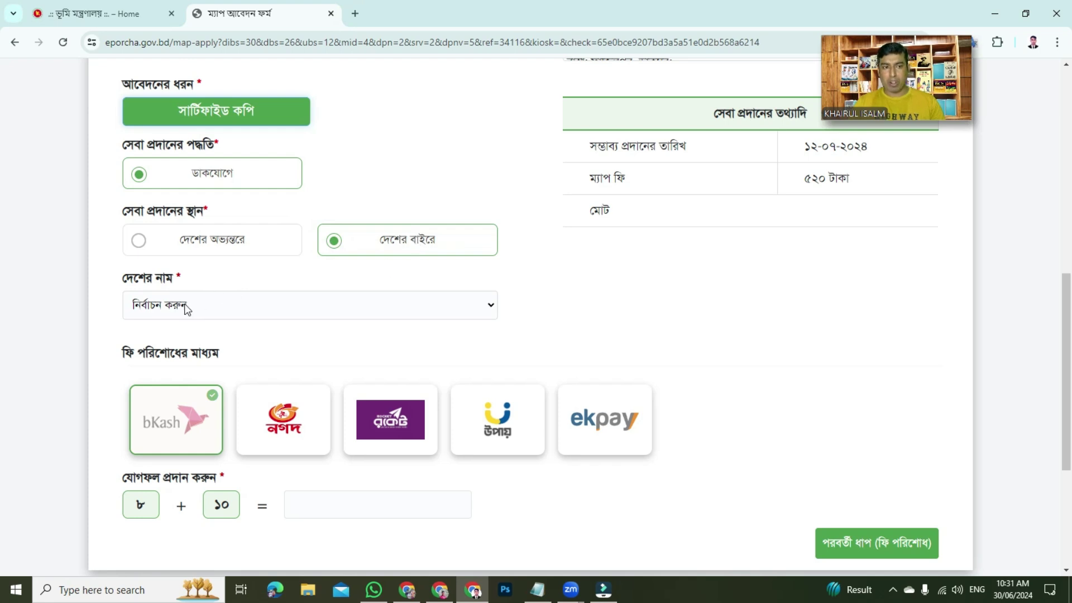
left_click(490, 305)
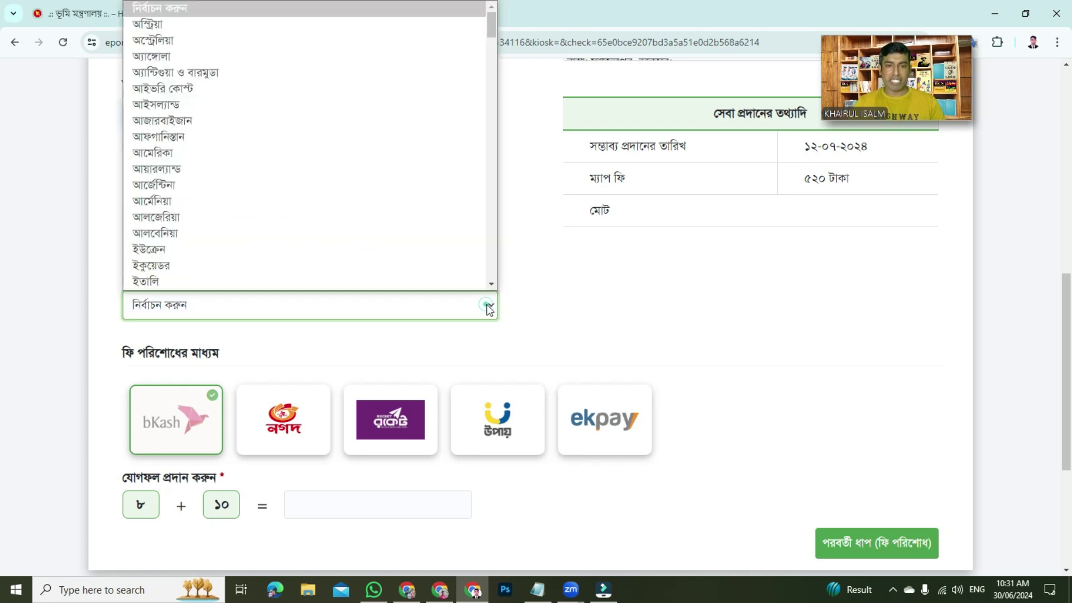
scroll(491, 42, "down", 2)
left_click_drag(490, 27, 510, 96)
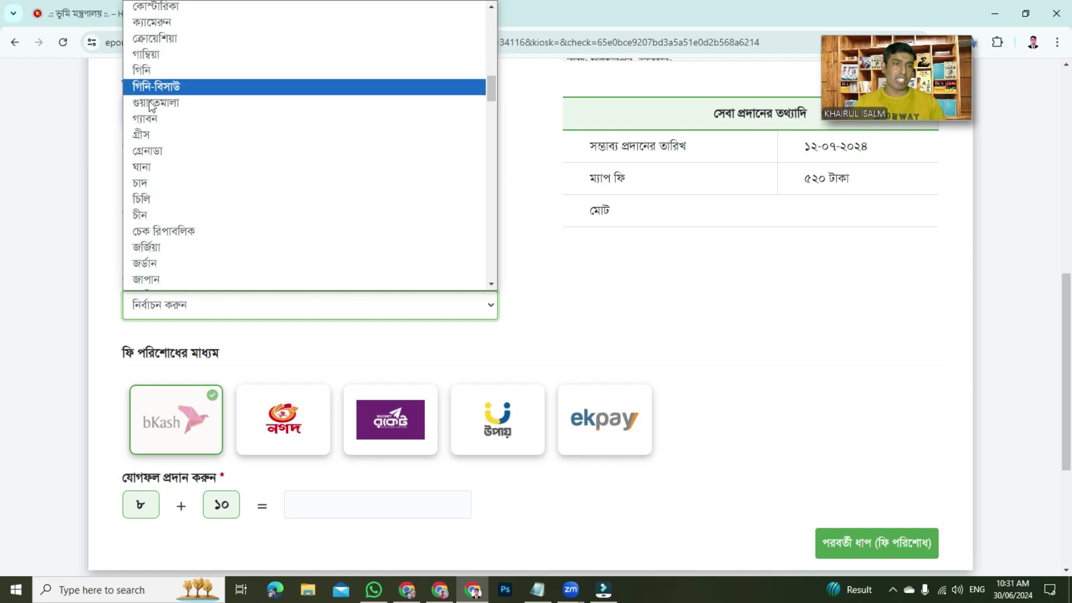
left_click_drag(491, 92, 491, 62)
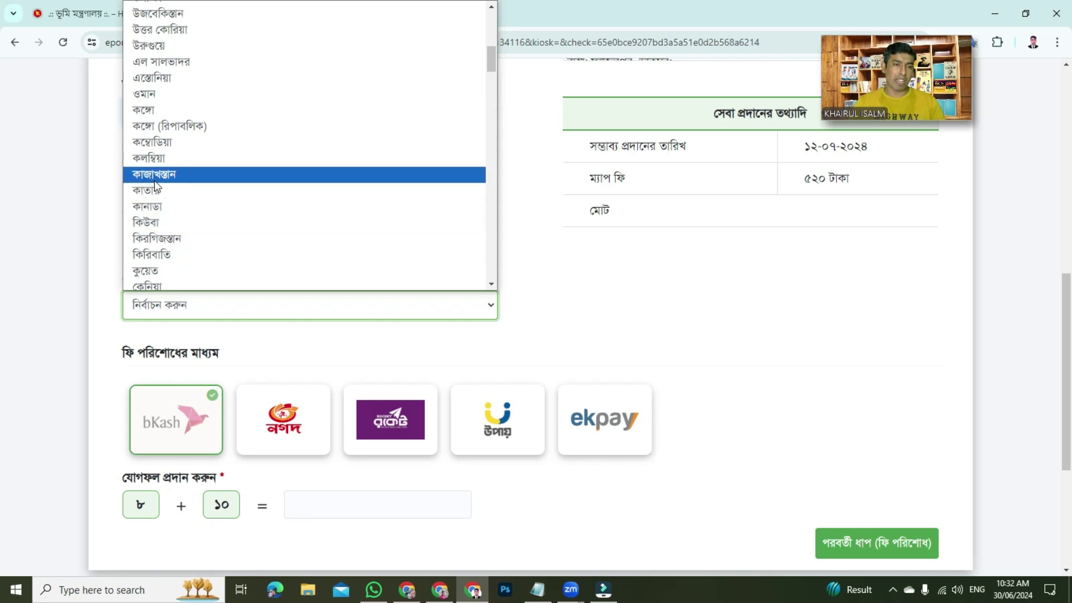
left_click(163, 207)
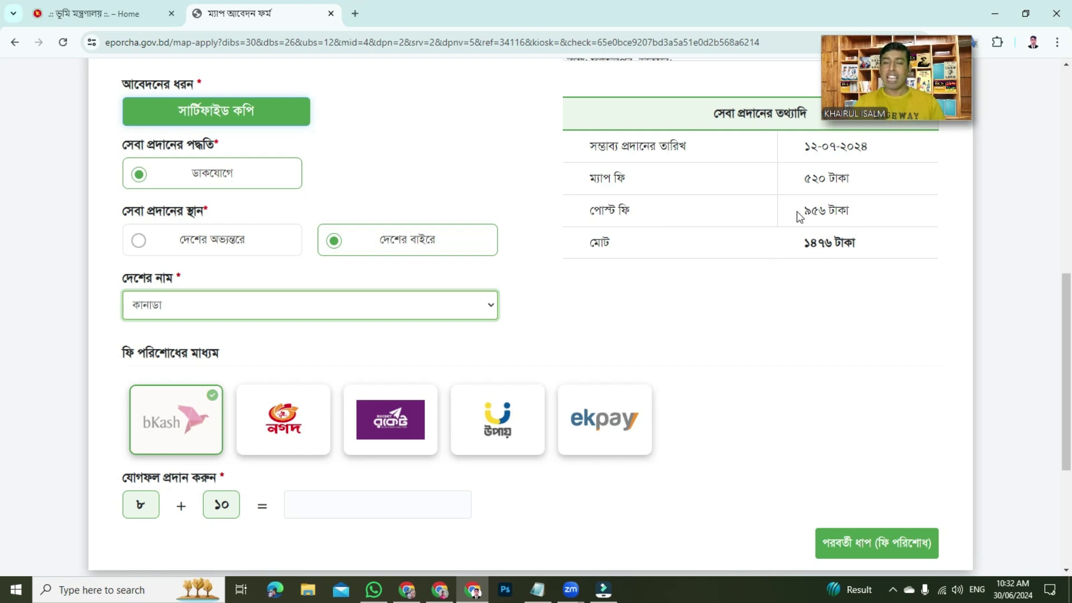
left_click(140, 240)
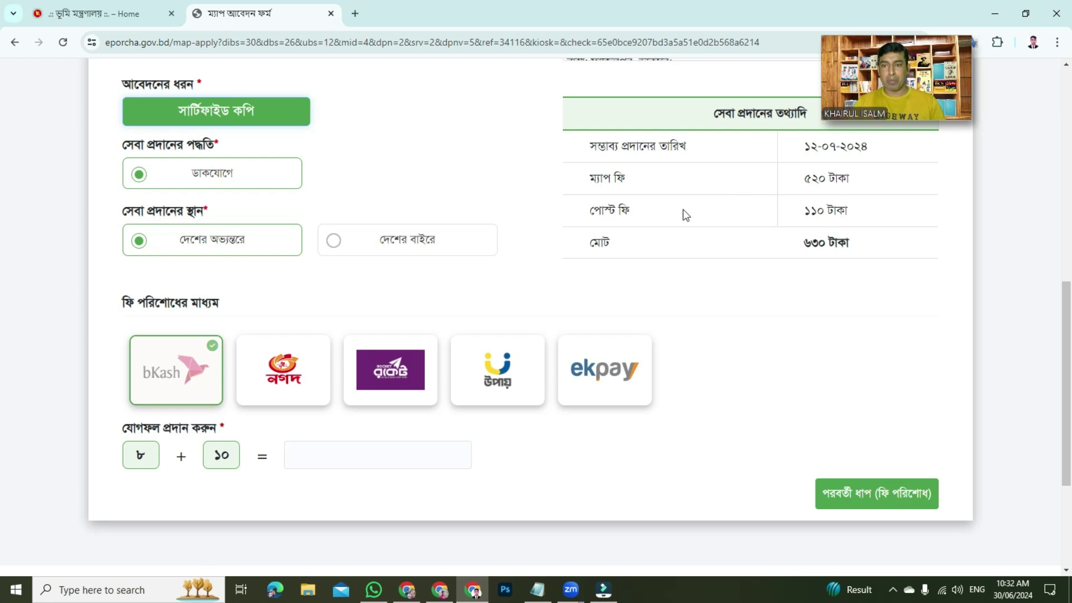
Check the post fee and the total cost for delivery within the country.
left_click_drag(807, 210, 874, 215)
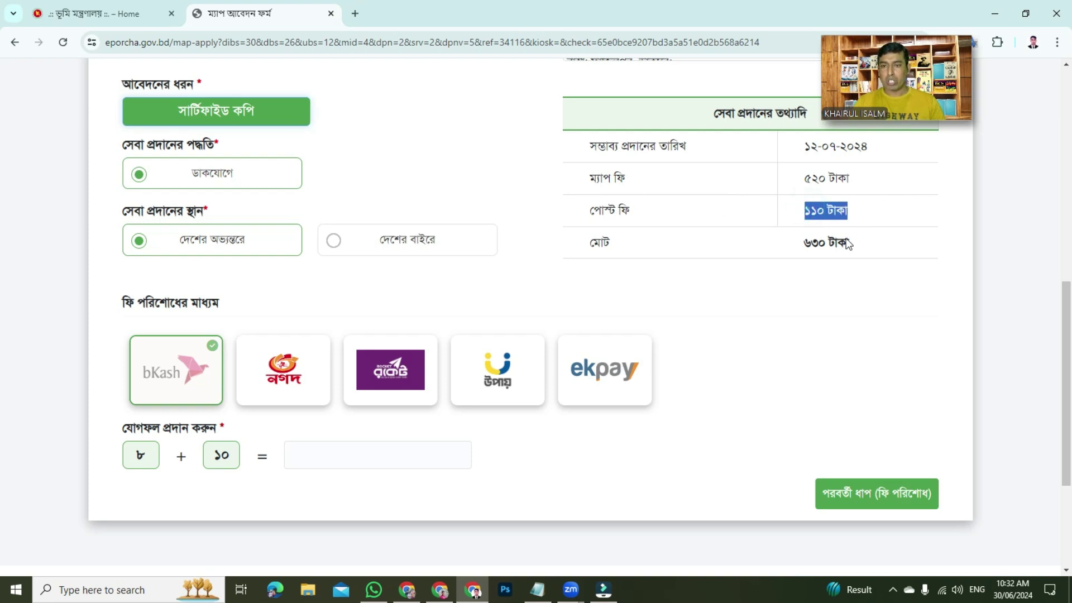
left_click(807, 242)
left_click_drag(806, 241, 894, 252)
left_click(821, 282)
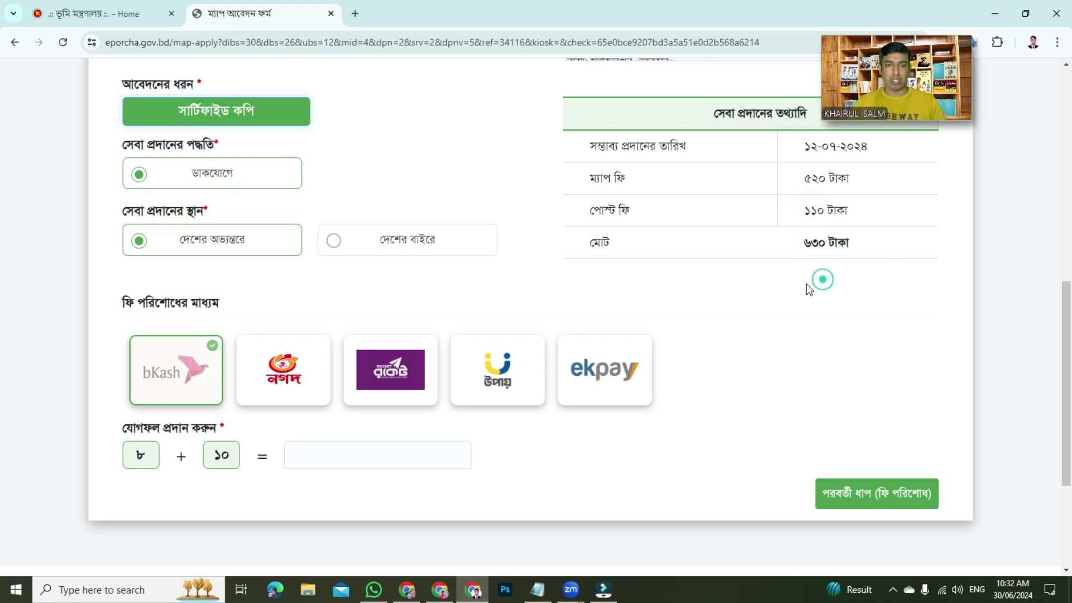
Try দেশের বাইরে with আমেরিকা to check its post fee and total, and switch back to দেশের অভ্যন্তরে.
left_click(339, 245)
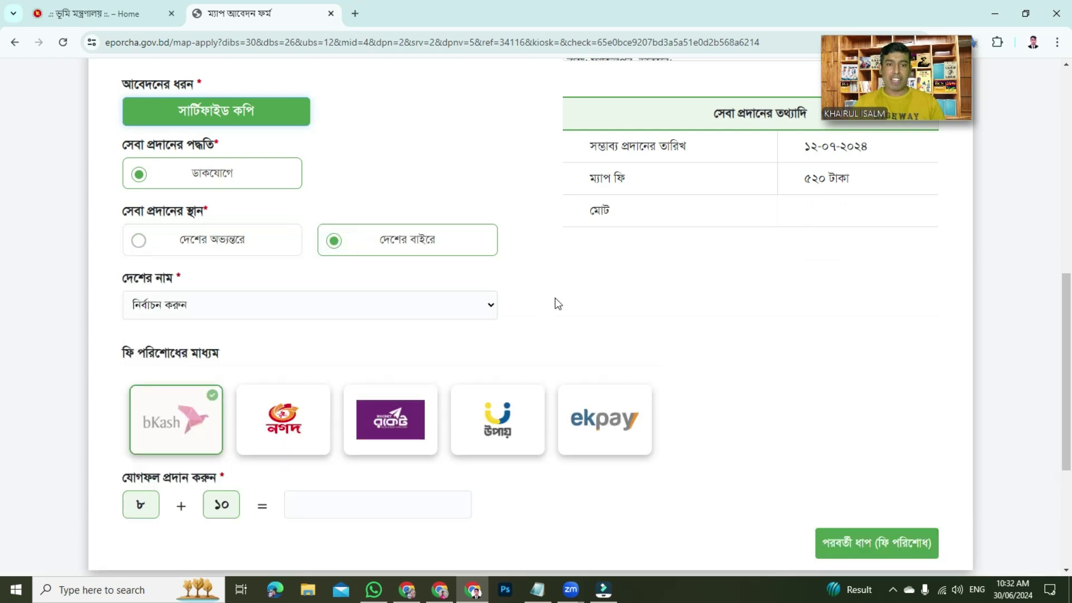
left_click(493, 306)
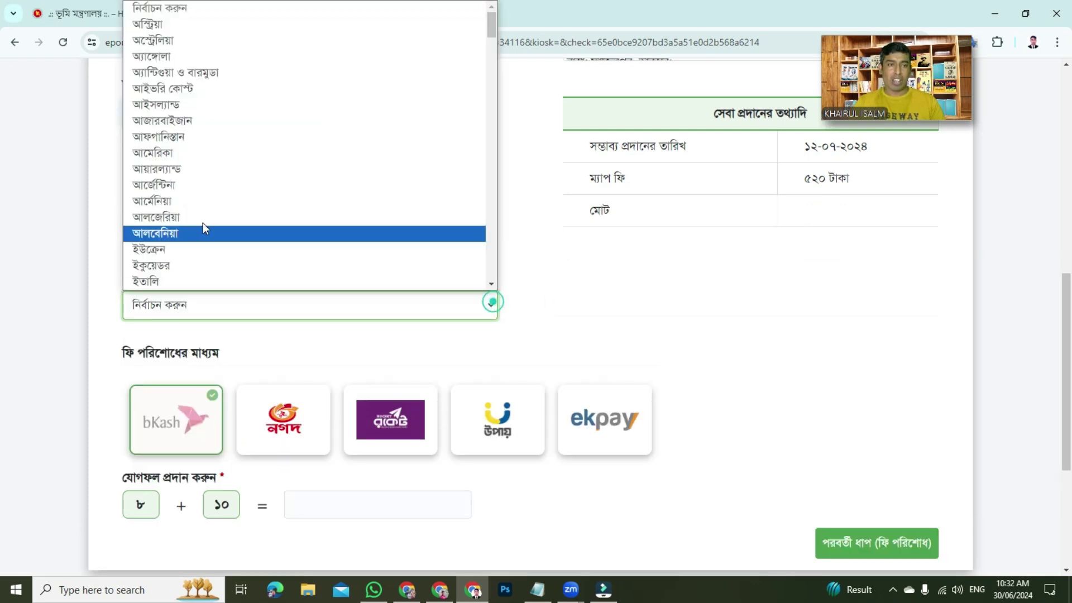
left_click(170, 154)
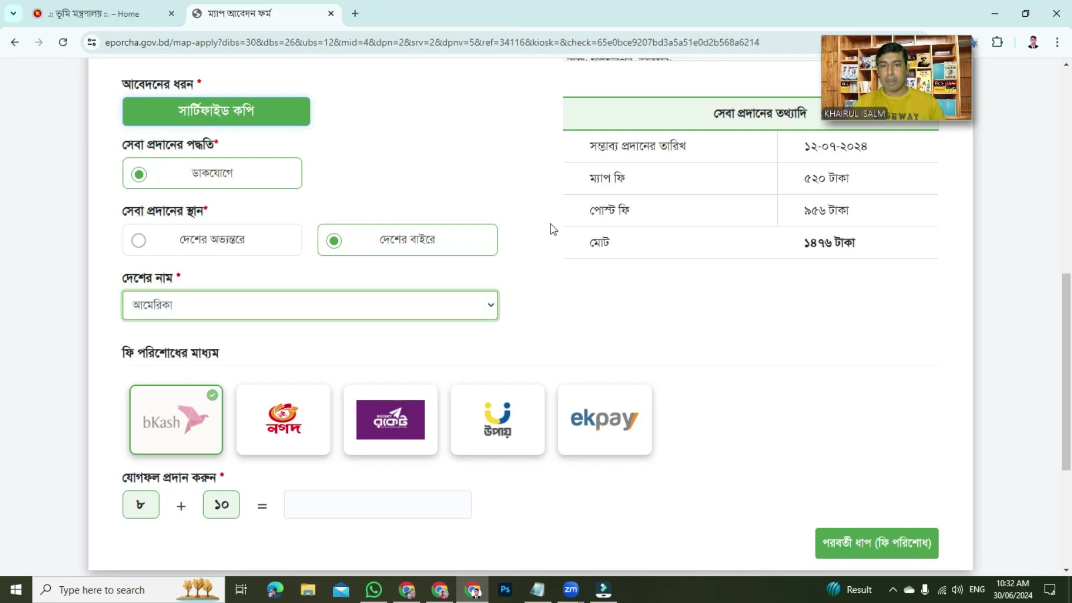
left_click_drag(866, 213, 804, 218)
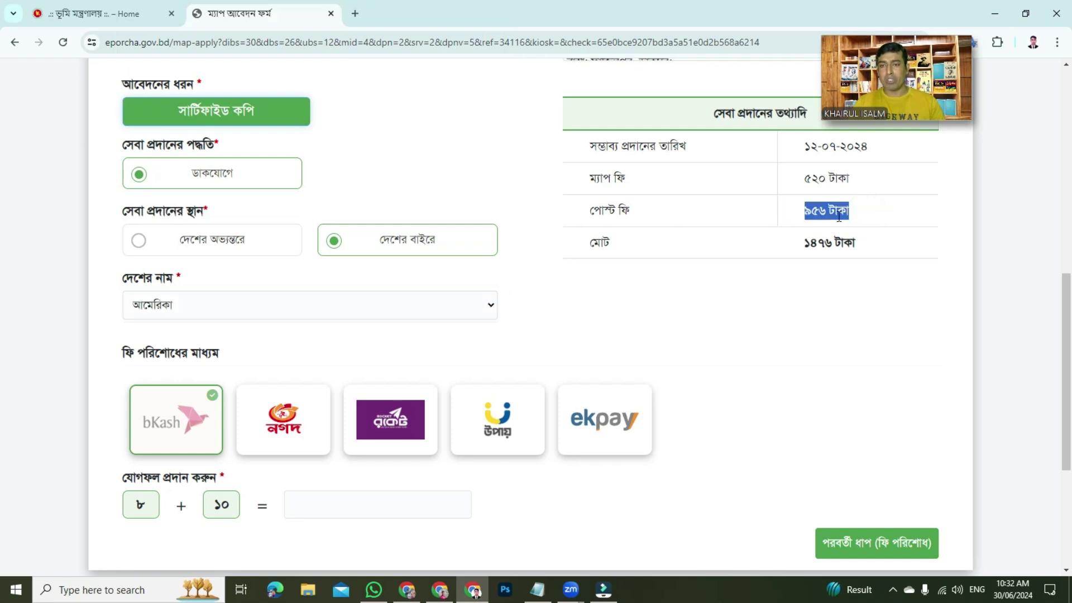
left_click_drag(888, 246, 782, 242)
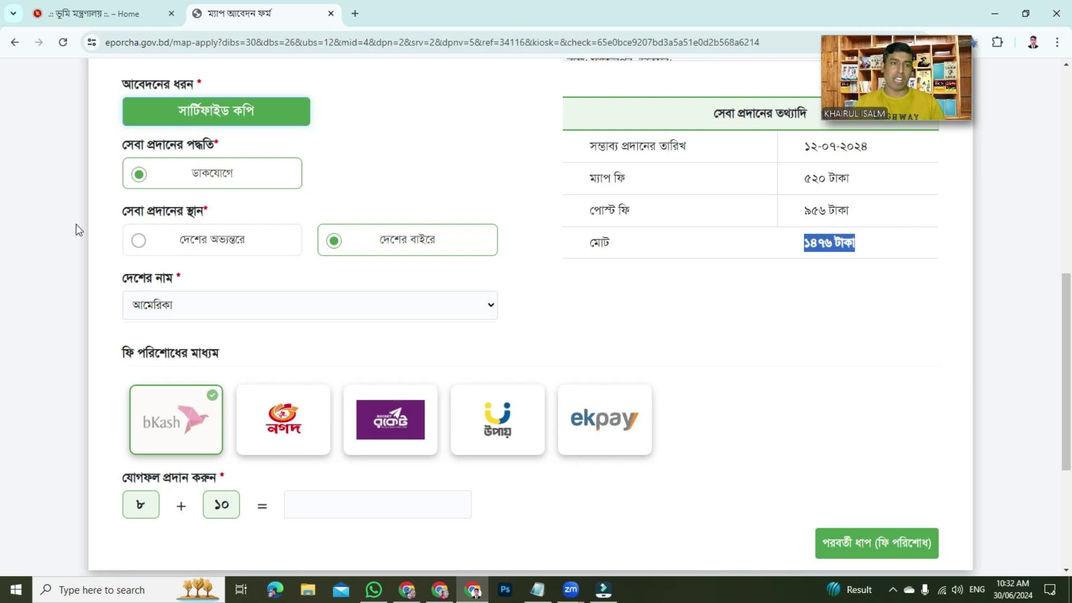
left_click(139, 239)
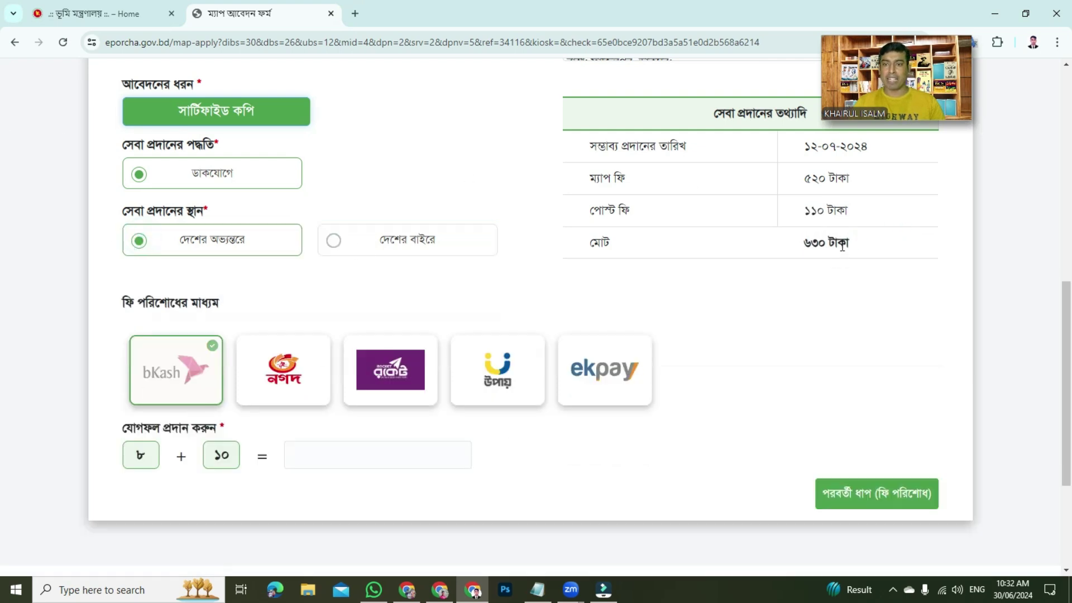
left_click_drag(791, 209, 794, 256)
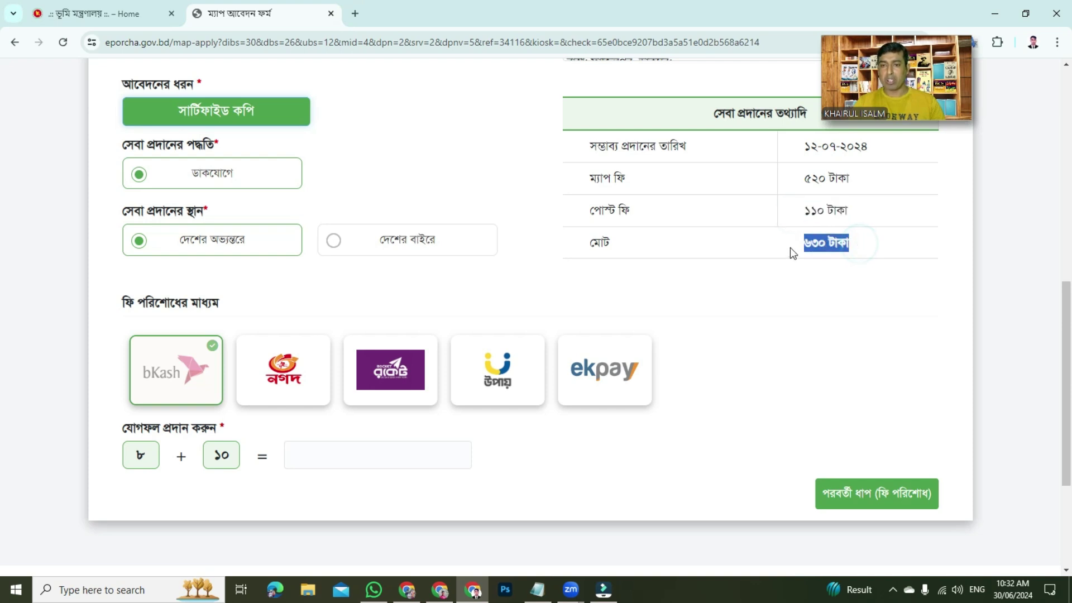
Try the alternative fee payment methods such as Rocket and ekPay, and return to bKash.
left_click_drag(120, 305, 260, 308)
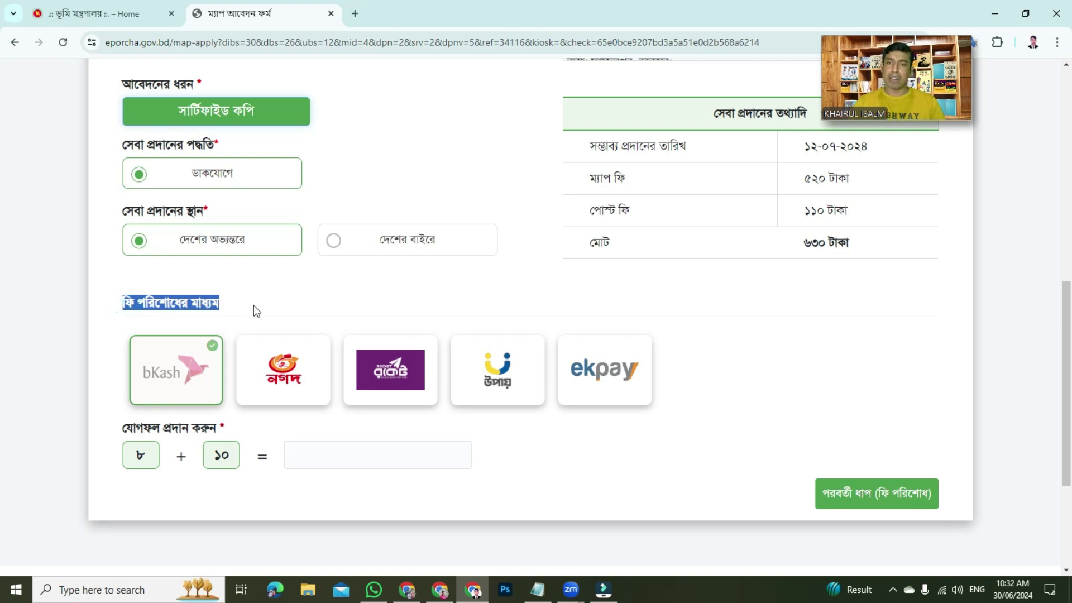
left_click(268, 381)
left_click(391, 369)
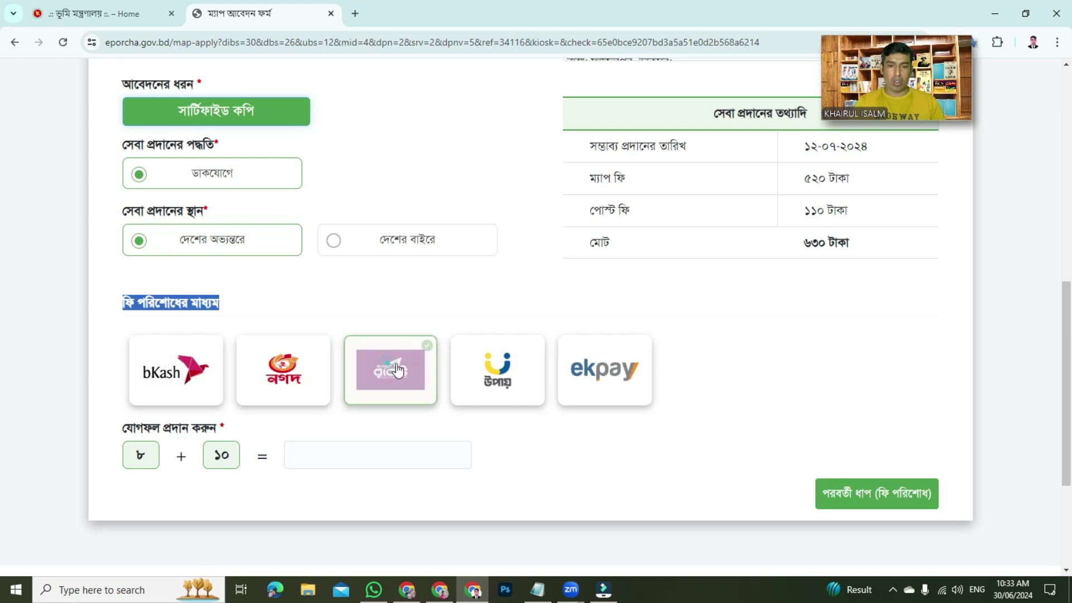
left_click(445, 370)
left_click(455, 367)
left_click(592, 368)
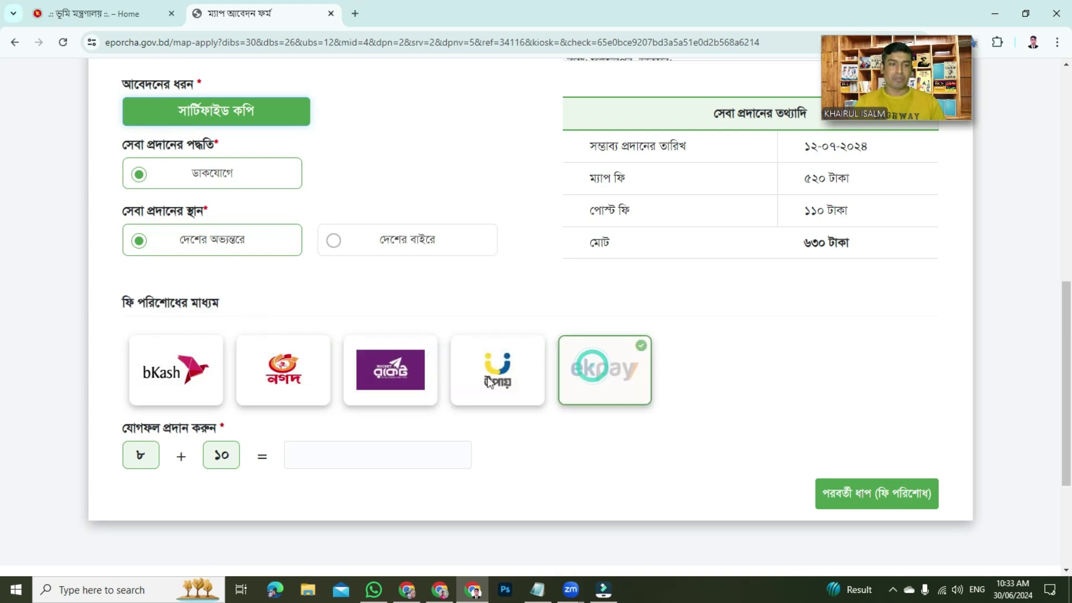
left_click(163, 375)
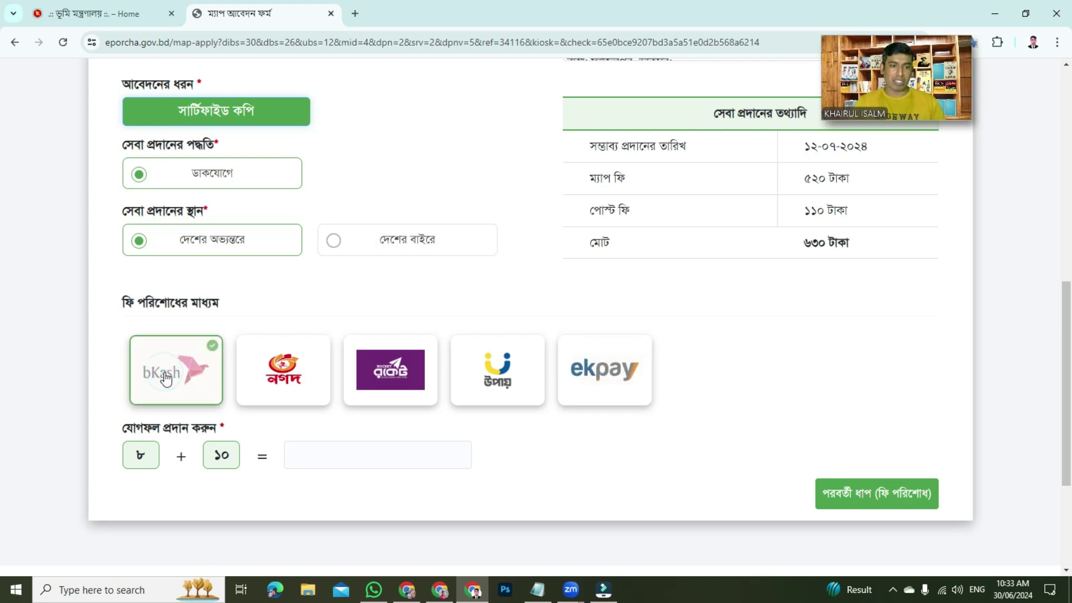
Answer the sum challenge with ১৮ and proceed to the fee payment step.
left_click_drag(119, 435, 227, 444)
left_click(332, 455)
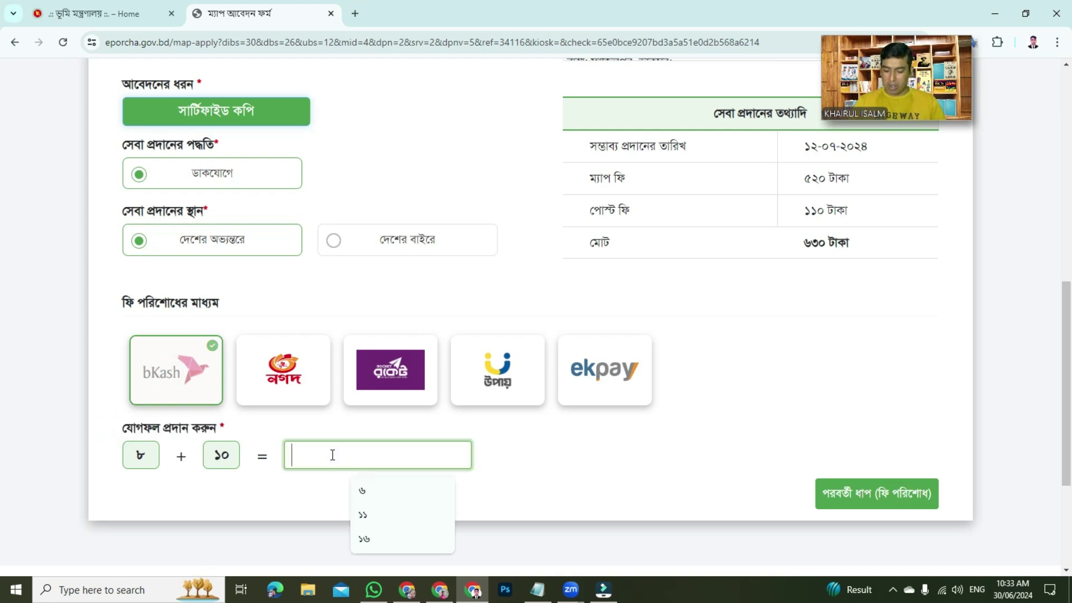
type("১৮")
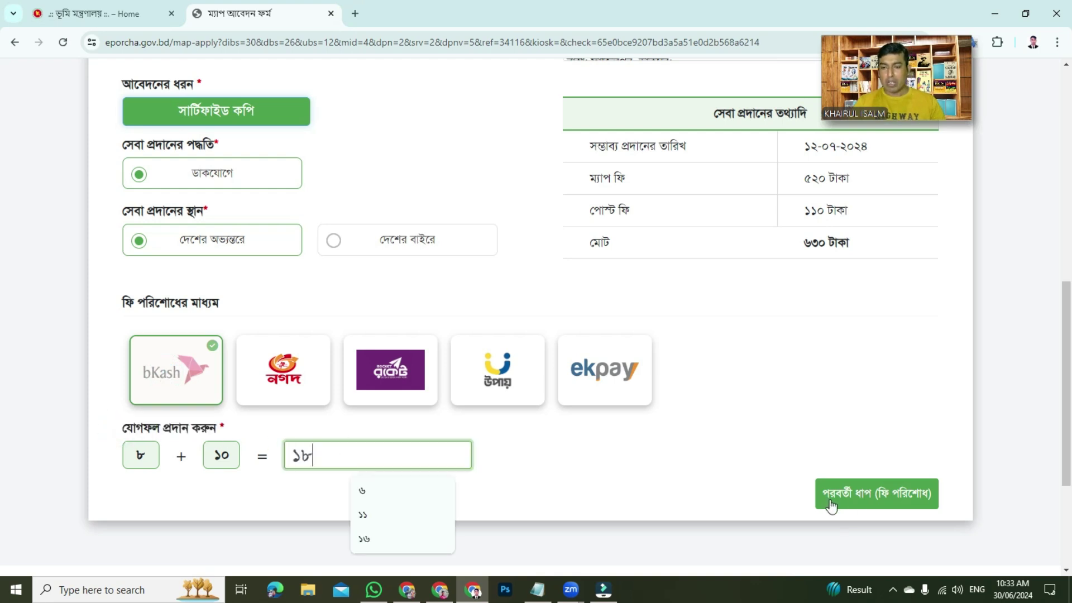
left_click(889, 504)
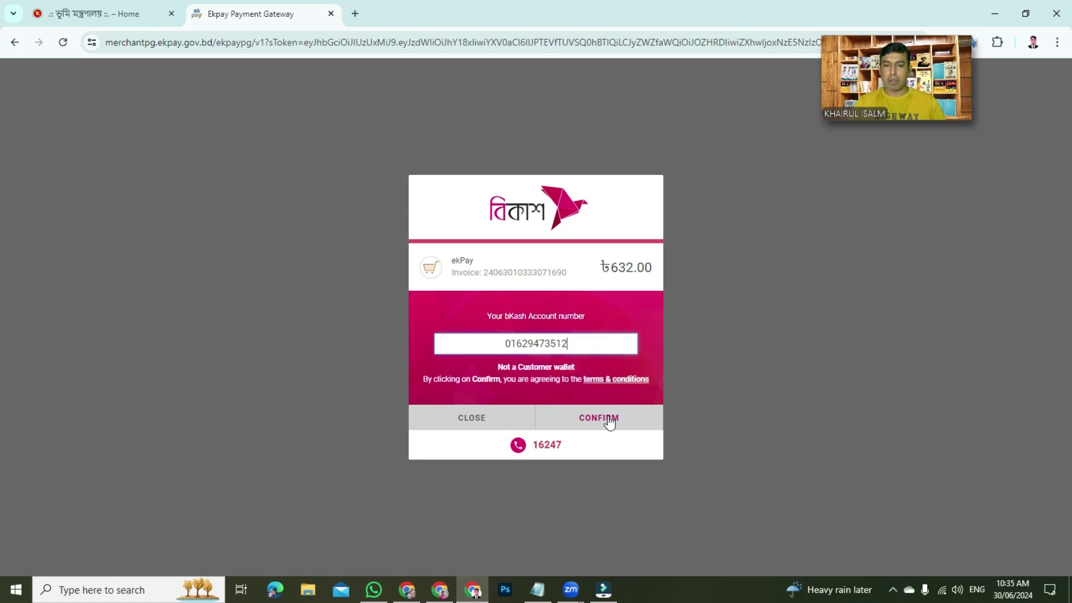
Confirm the bKash account number for the ekPay payment and activate the verification code field.
left_click(609, 418)
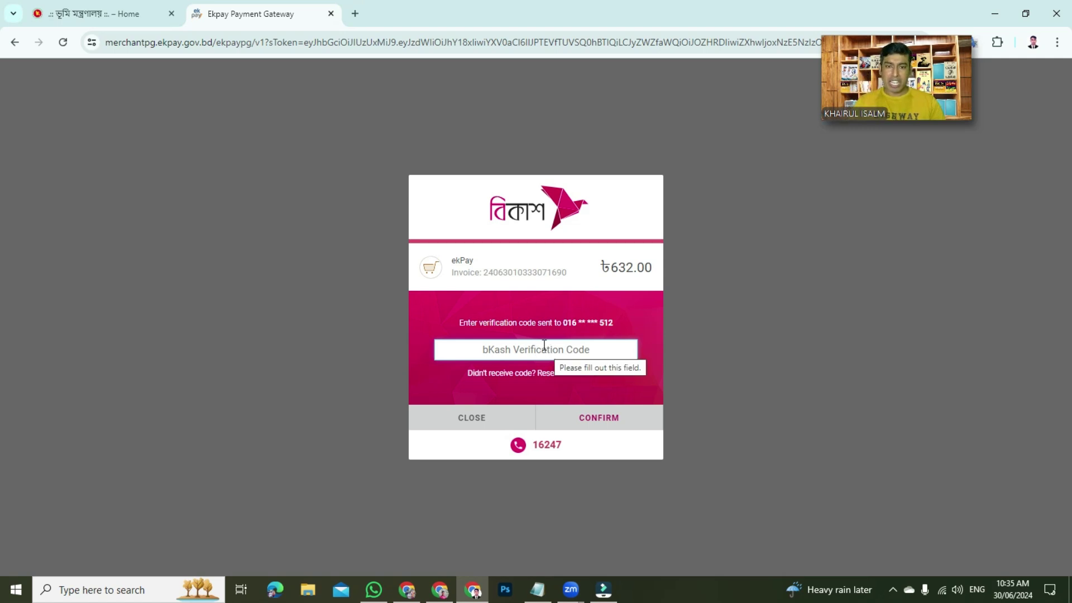
left_click(544, 346)
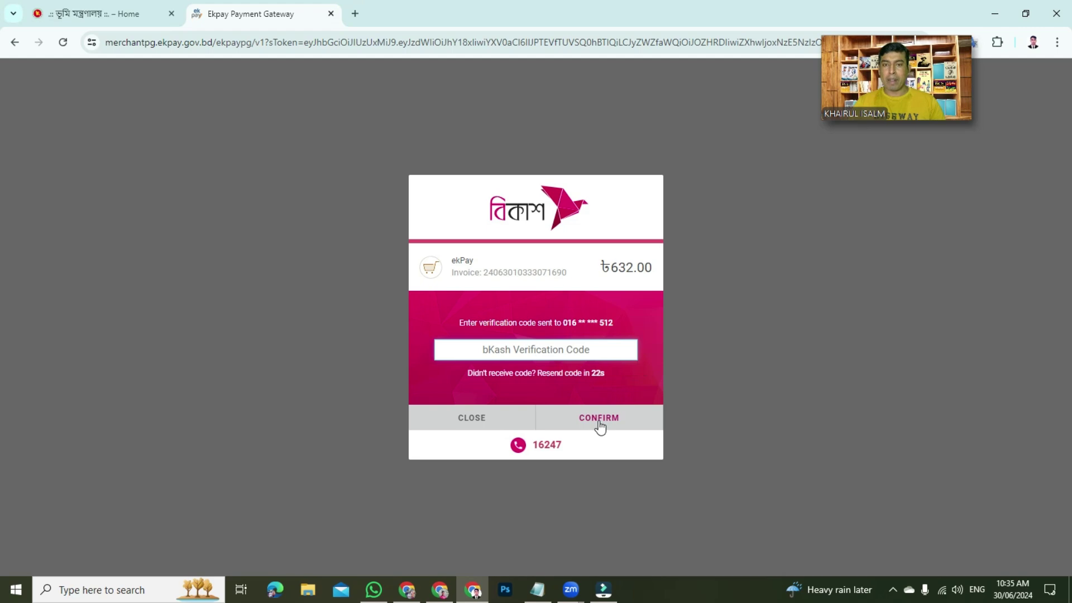